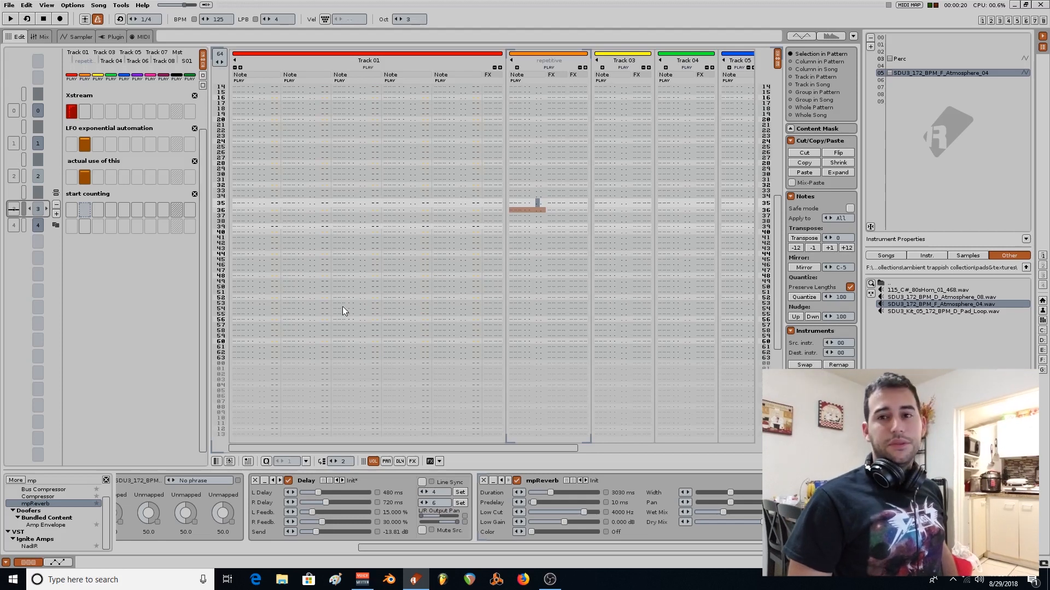
Select Track 01 in the "start counting" pattern and open the xStream tool.
{"action": "left_click", "coordinate": [124, 5]}
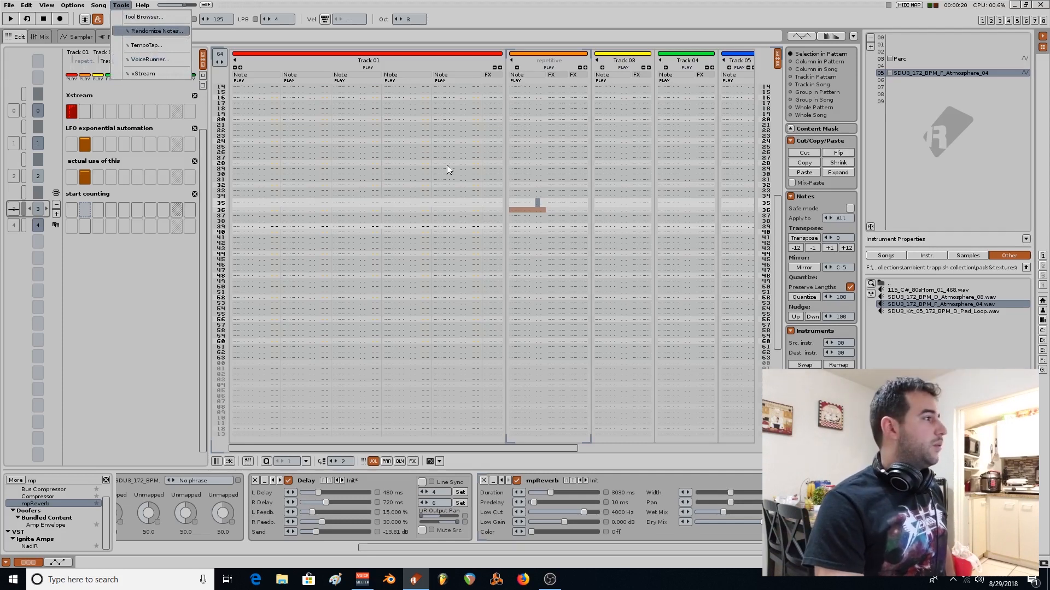
{"action": "left_click", "coordinate": [88, 209]}
{"action": "left_click", "coordinate": [77, 211]}
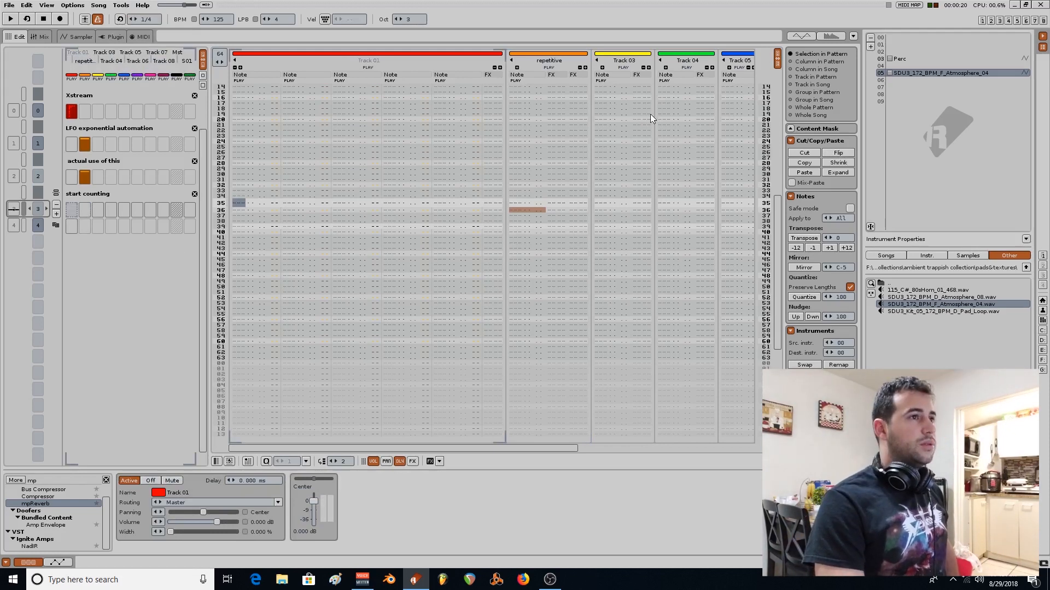
{"action": "left_click", "coordinate": [142, 5]}
{"action": "left_click", "coordinate": [121, 5]}
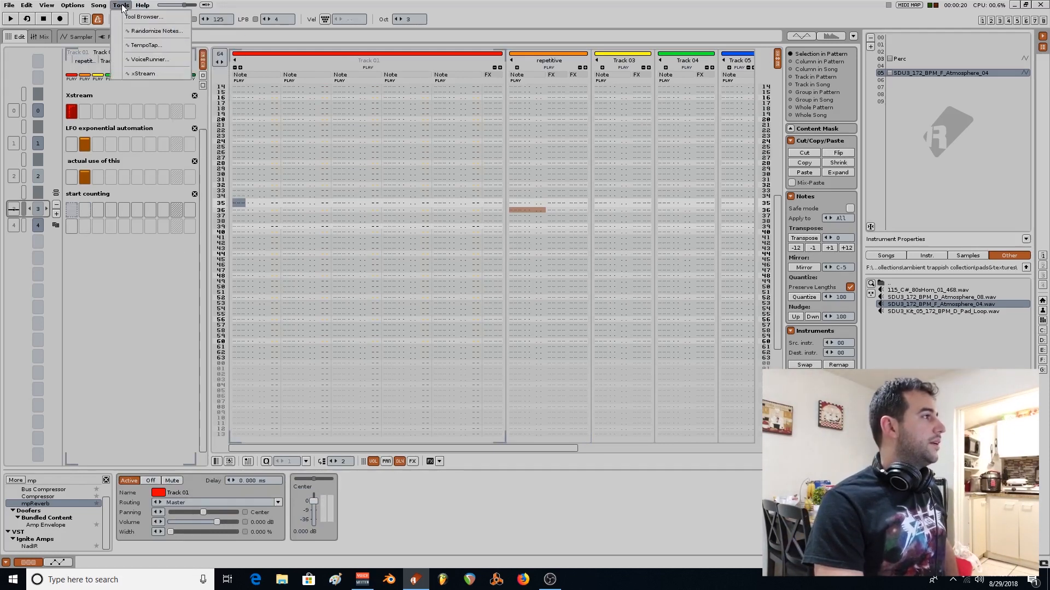
{"action": "left_click", "coordinate": [144, 73]}
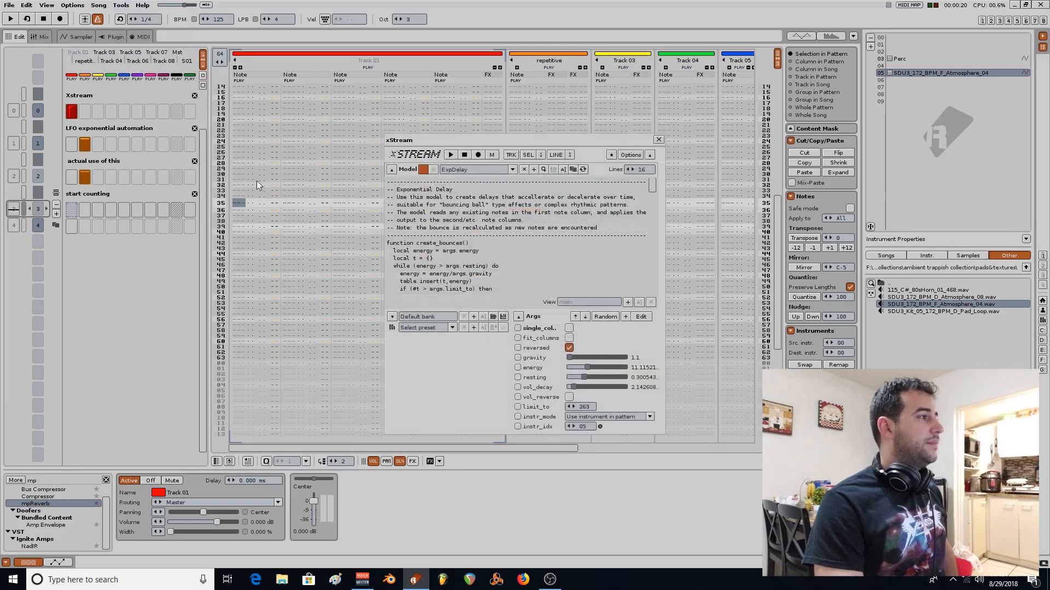
Enter a C-4 note with the Perc instrument on line 00 of Track 01 and play the pattern to generate the ExpDelay bounces.
{"action": "scroll", "coordinate": [267, 201], "scroll_direction": "down", "scroll_amount": 10}
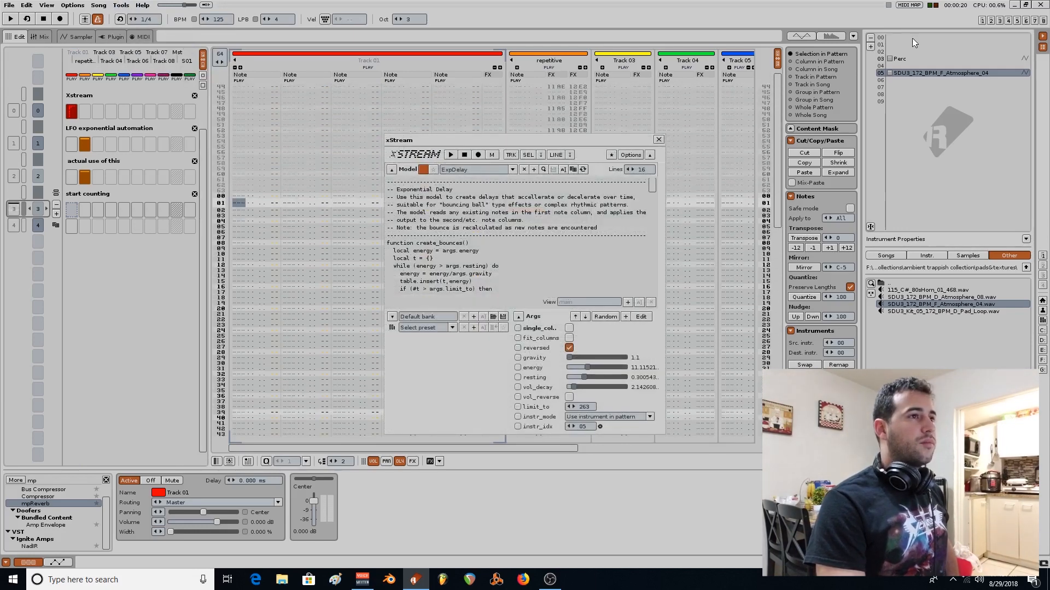
{"action": "left_click", "coordinate": [920, 59]}
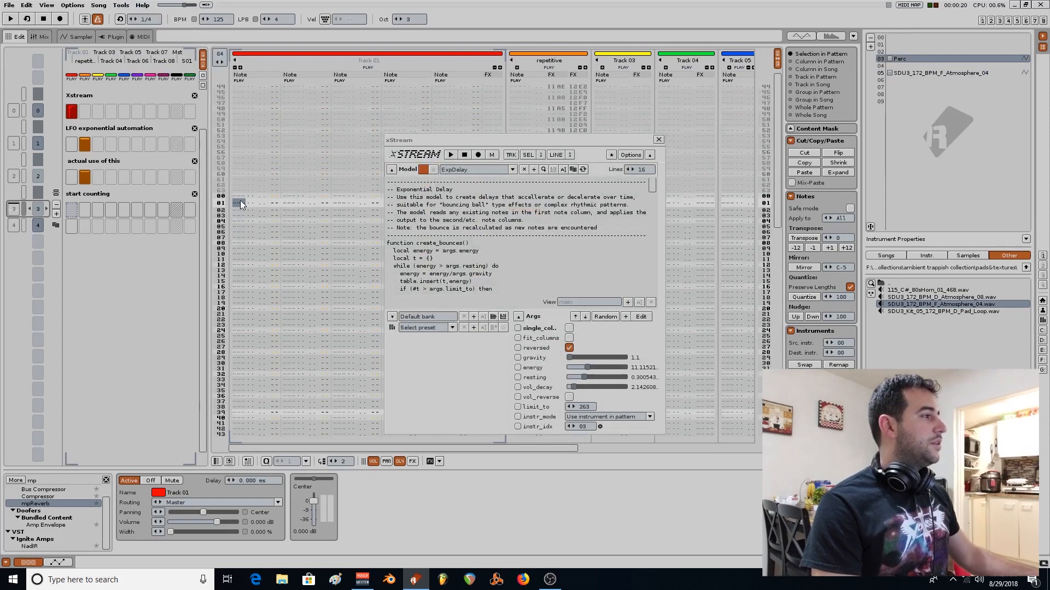
{"action": "key", "text": "Escape"}
{"action": "key", "text": "Up"}
{"action": "key", "text": "q"}
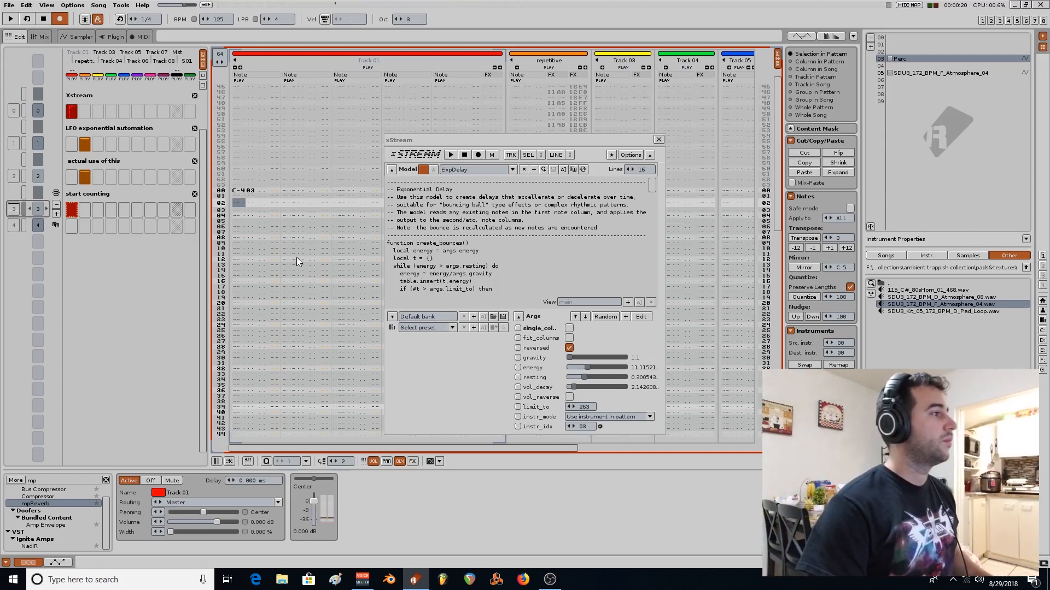
{"action": "key", "text": "space"}
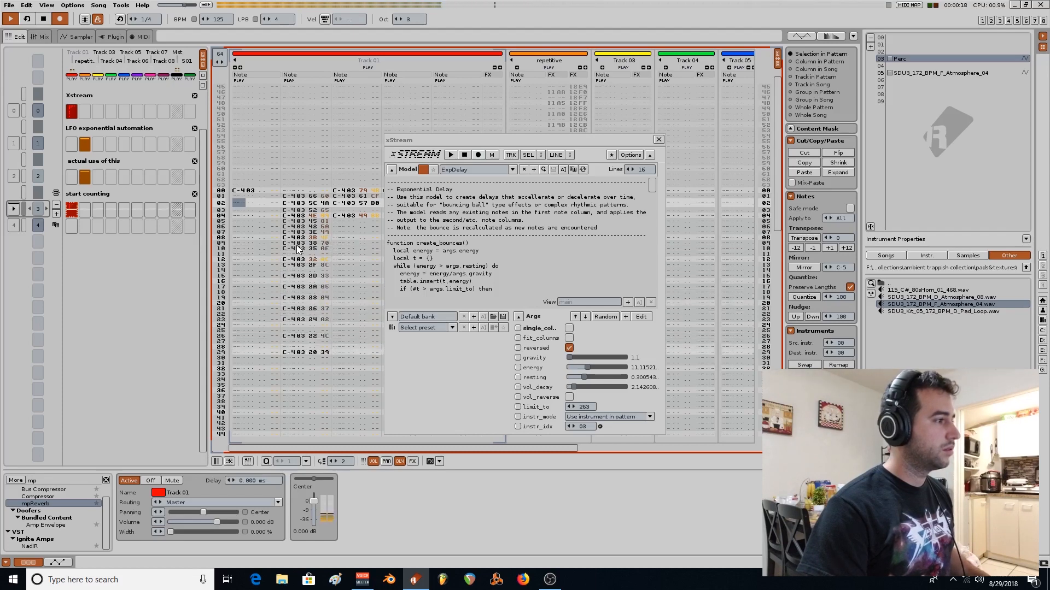
{"action": "key", "text": "space"}
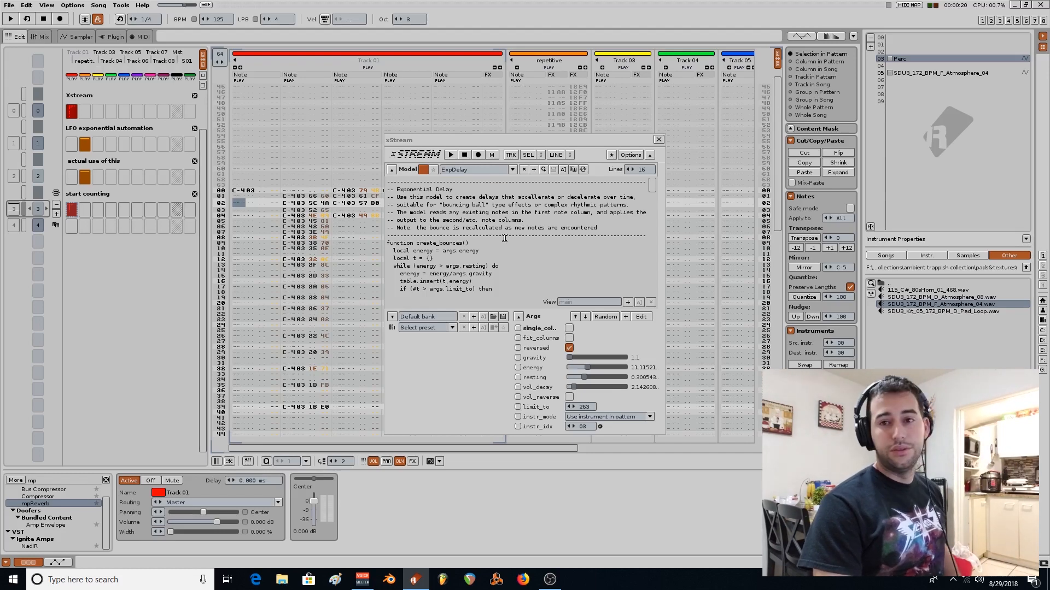
Remove the source C-4 note from line 00 of Track 01's first column and undo the volume changes on the generated notes.
{"action": "left_click", "coordinate": [246, 193]}
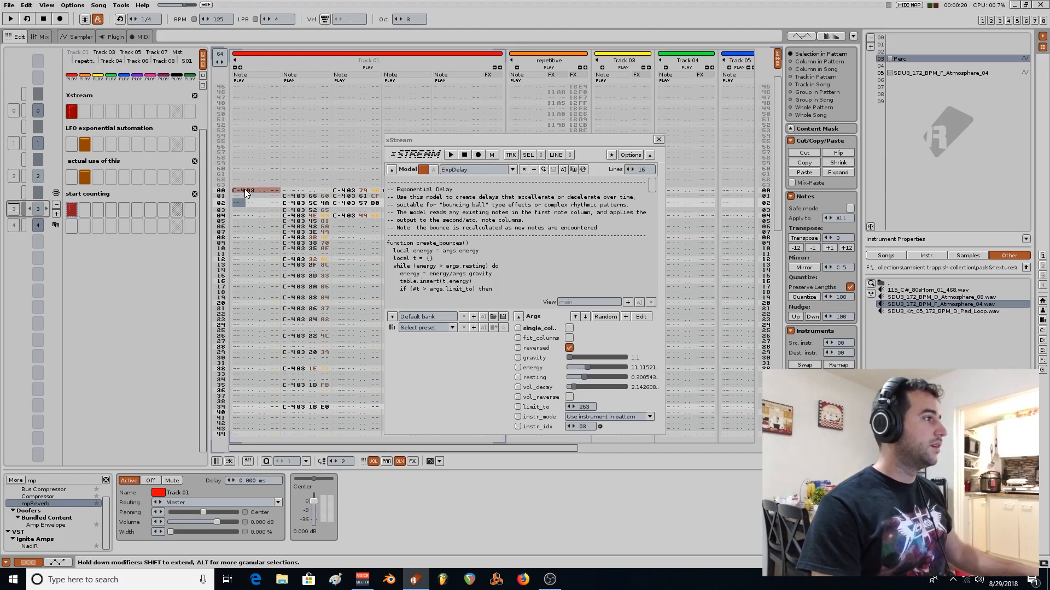
{"action": "key", "text": "Escape"}
{"action": "key", "text": "ctrl+z"}
{"action": "key", "text": "ctrl+z"}
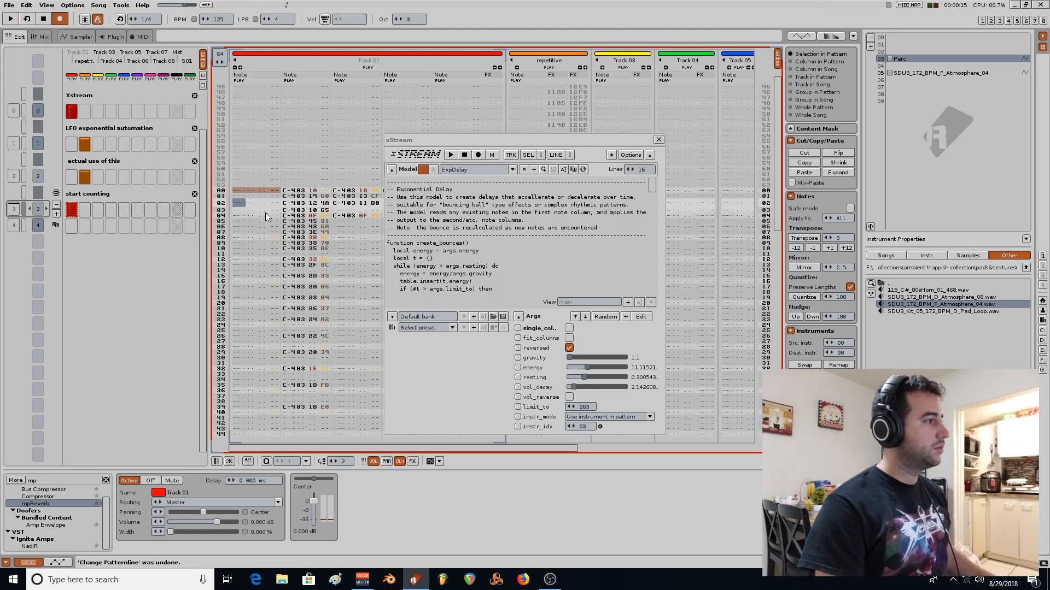
{"action": "key", "text": "ctrl+z"}
{"action": "key", "text": "ctrl+z"}
{"action": "key", "text": "ctrl+z"}
{"action": "key", "text": "ctrl+z"}
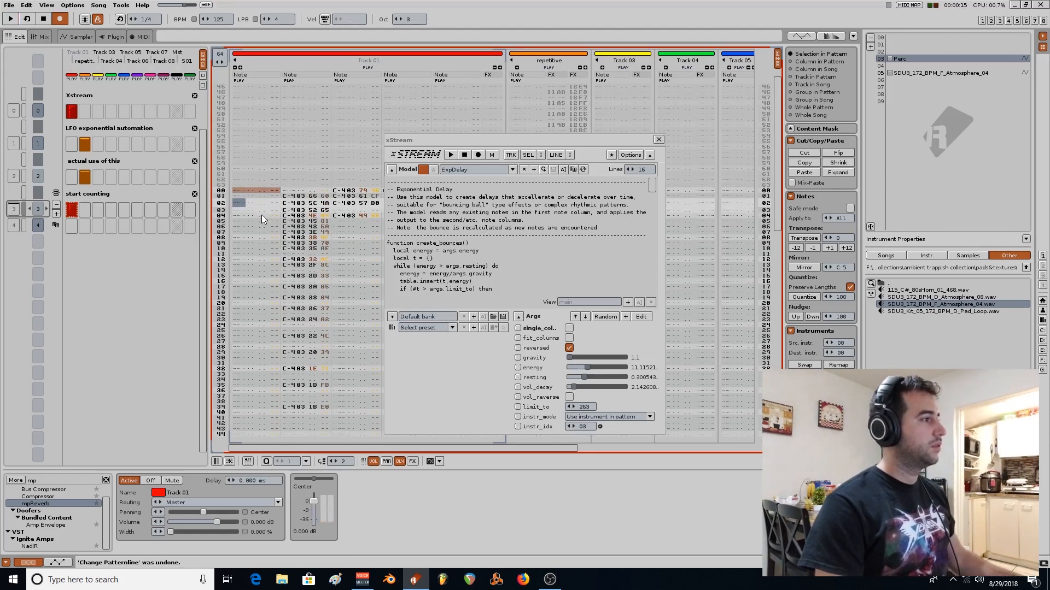
Play back the generated delay notes of Track 01 with edit mode off.
{"action": "key", "text": "Escape"}
{"action": "left_click", "coordinate": [261, 214]}
{"action": "key", "text": "space"}
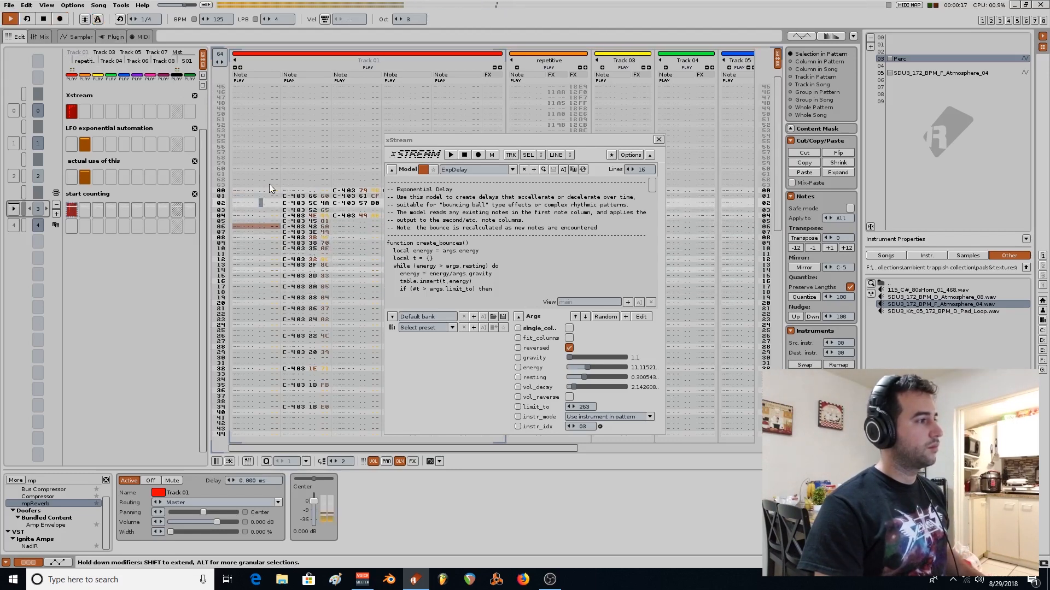
{"action": "key", "text": "space"}
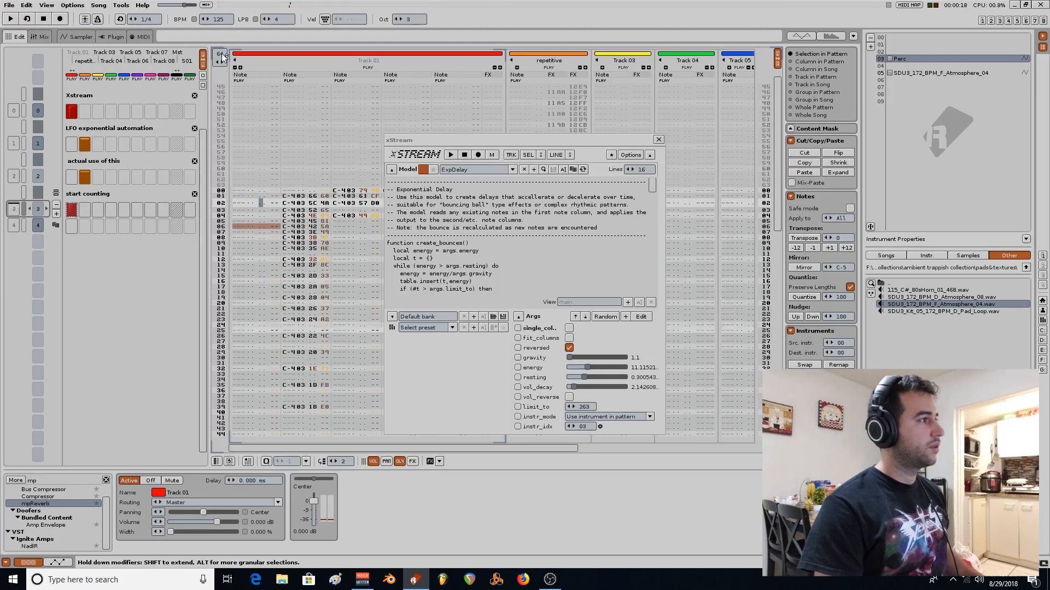
Shorten the "start counting" pattern to 32 lines and play it back.
{"action": "key", "text": "Return"}
{"action": "key", "text": "space"}
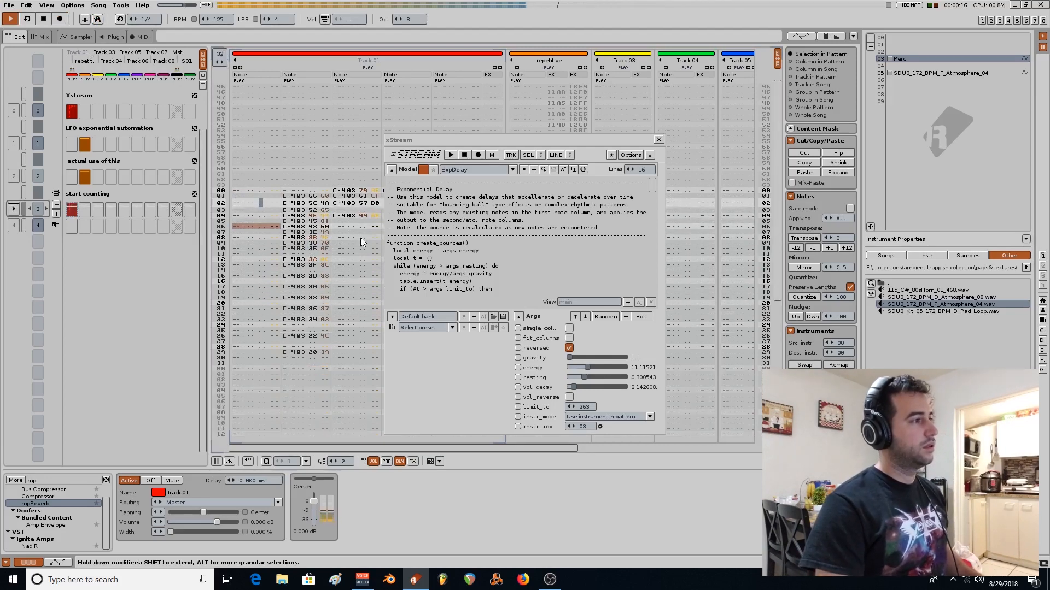
{"action": "key", "text": "space"}
Move the xStream window clear of Track 01's note columns and play the "Xstream" pattern.
{"action": "left_click_drag", "start_coordinate": [530, 141], "coordinate": [701, 105]}
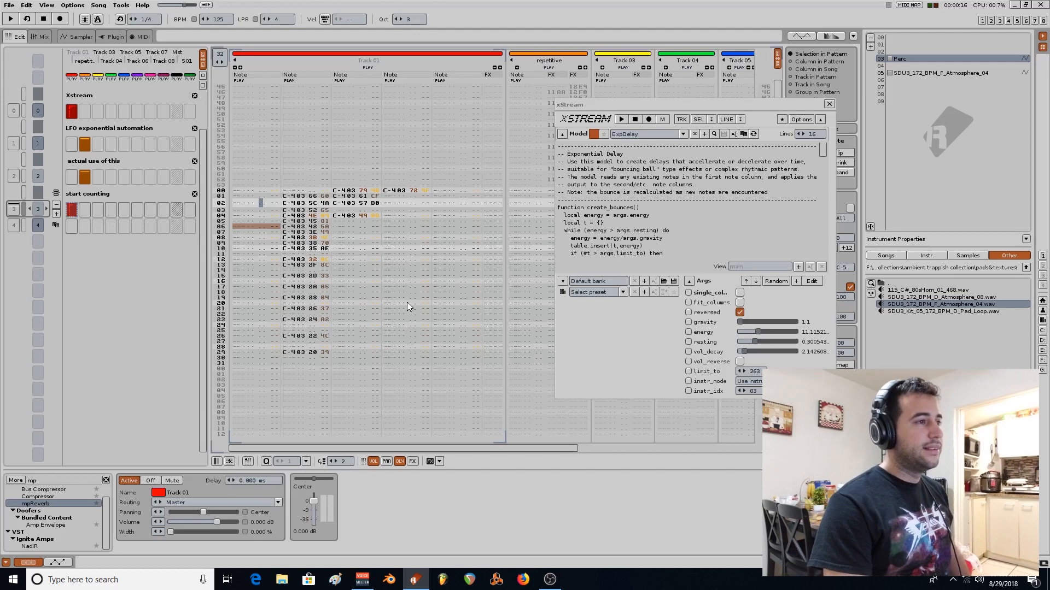
{"action": "scroll", "coordinate": [406, 301], "scroll_direction": "up", "scroll_amount": 1}
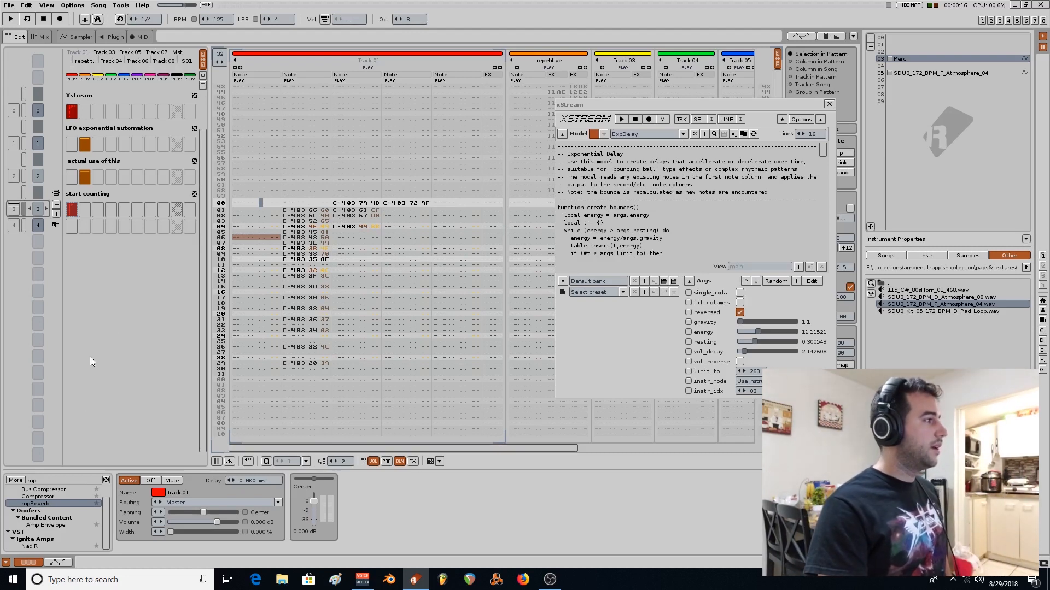
{"action": "scroll", "coordinate": [117, 325], "scroll_direction": "up", "scroll_amount": 3}
{"action": "key", "text": "space"}
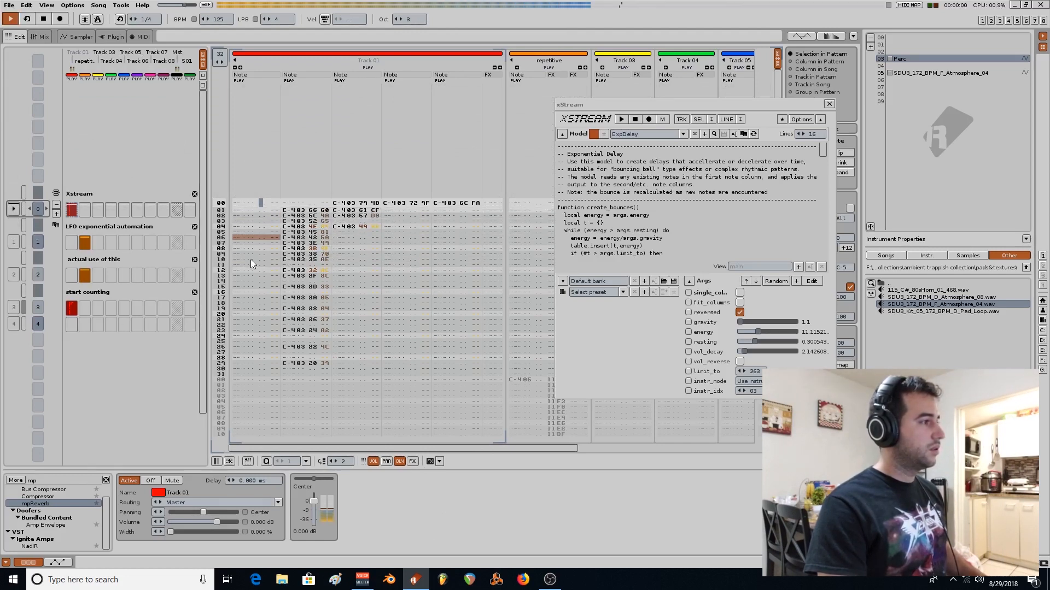
{"action": "key", "text": "space"}
Render Track 01's notes on lines 00 to 31 to a sample and move the rendered instrument to slot 09.
{"action": "left_click_drag", "start_coordinate": [236, 205], "coordinate": [464, 403]}
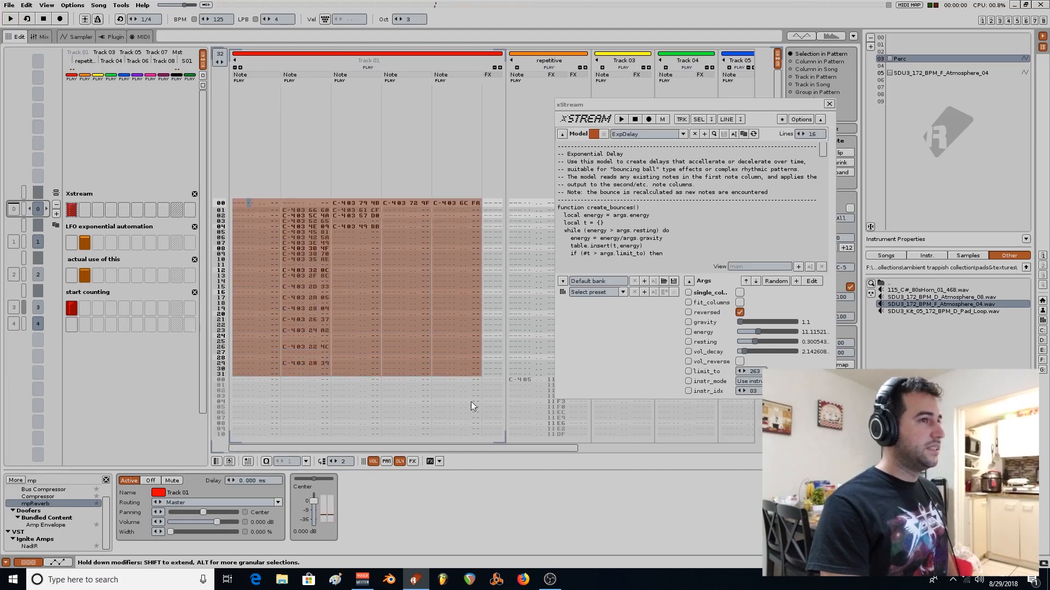
{"action": "right_click", "coordinate": [258, 262]}
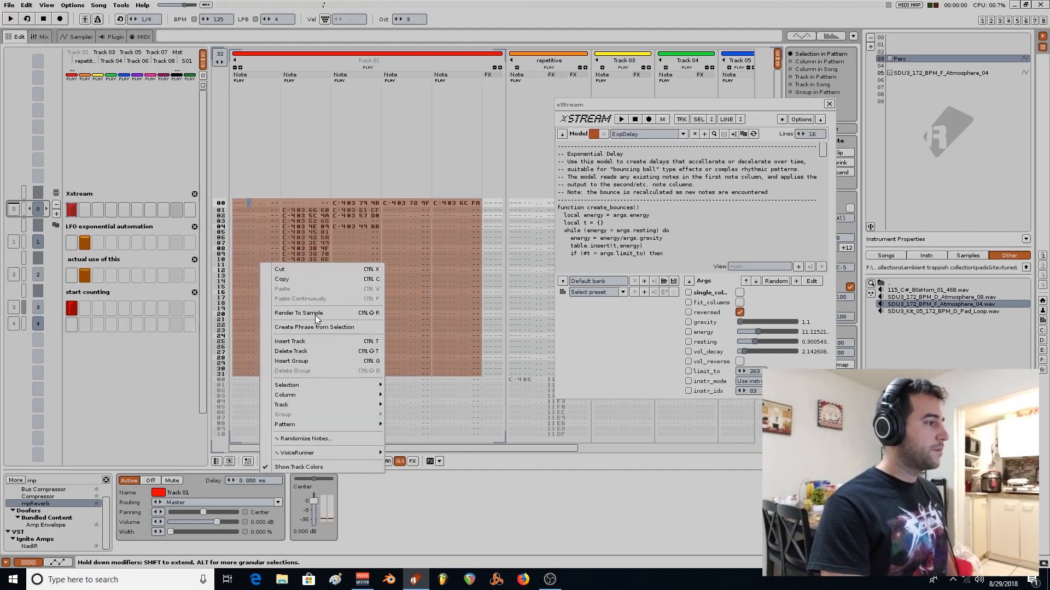
{"action": "left_click", "coordinate": [317, 313]}
{"action": "left_click_drag", "start_coordinate": [912, 66], "coordinate": [911, 107]}
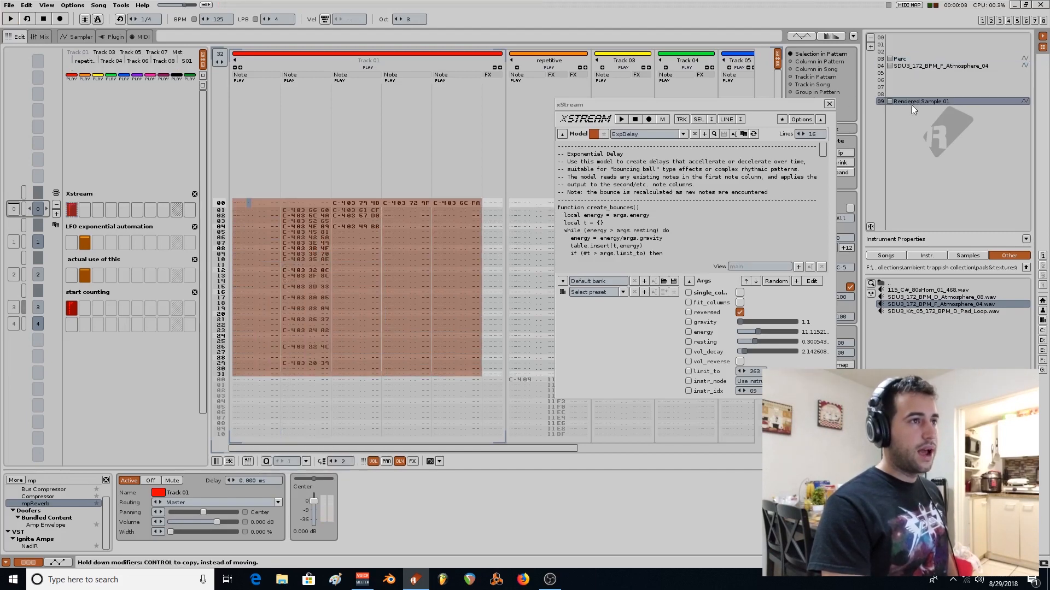
Open the rendered sample's waveform in the sampler and audition it at different pitches.
{"action": "double_click", "coordinate": [908, 102]}
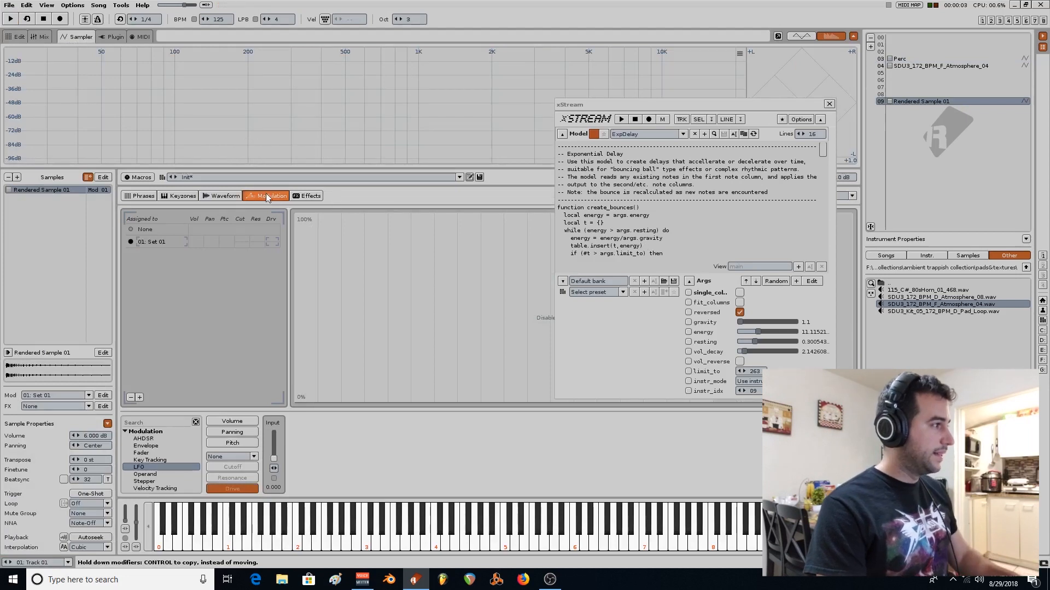
{"action": "left_click", "coordinate": [229, 199]}
{"action": "key", "text": "q"}
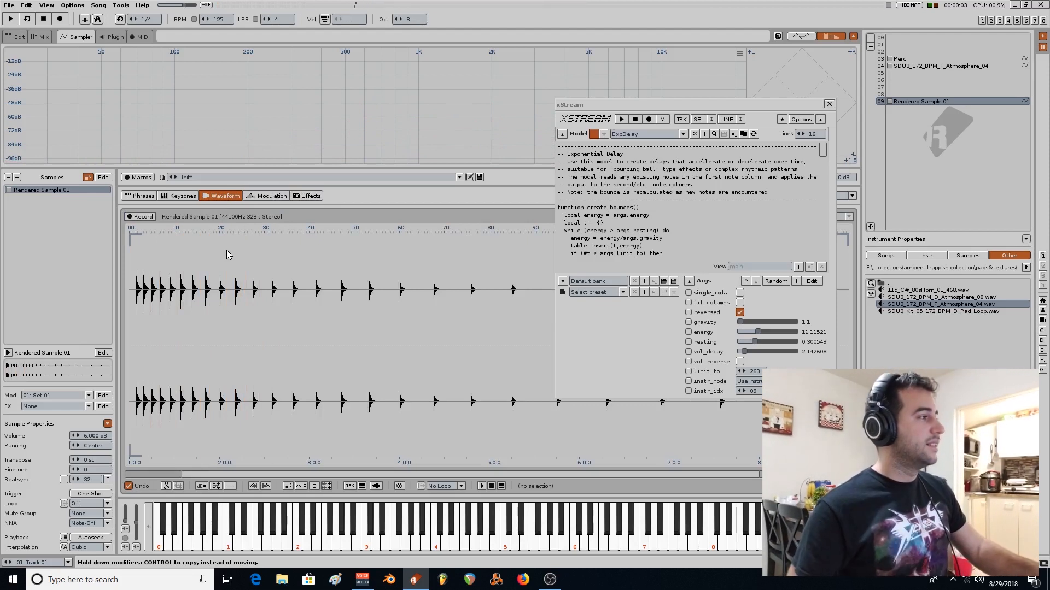
{"action": "key", "text": "q"}
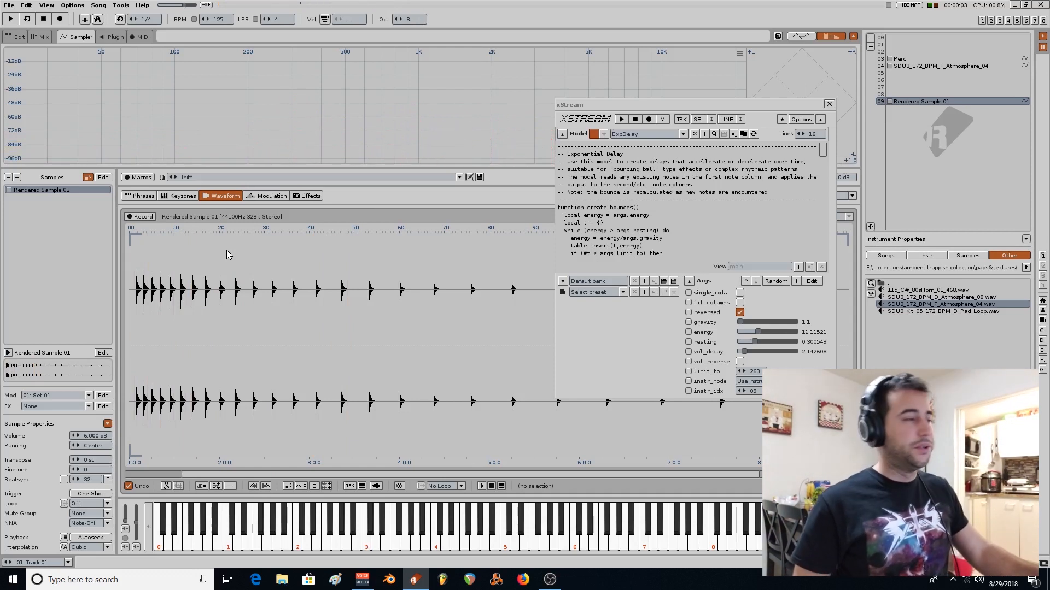
{"action": "key", "text": "z"}
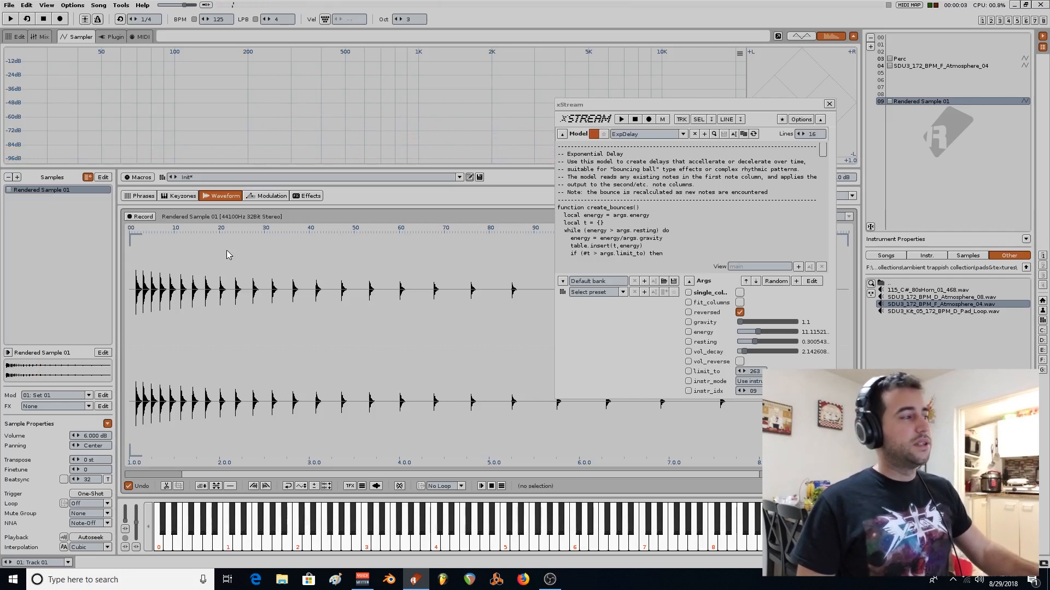
{"action": "key", "text": "z"}
{"action": "key", "text": "i"}
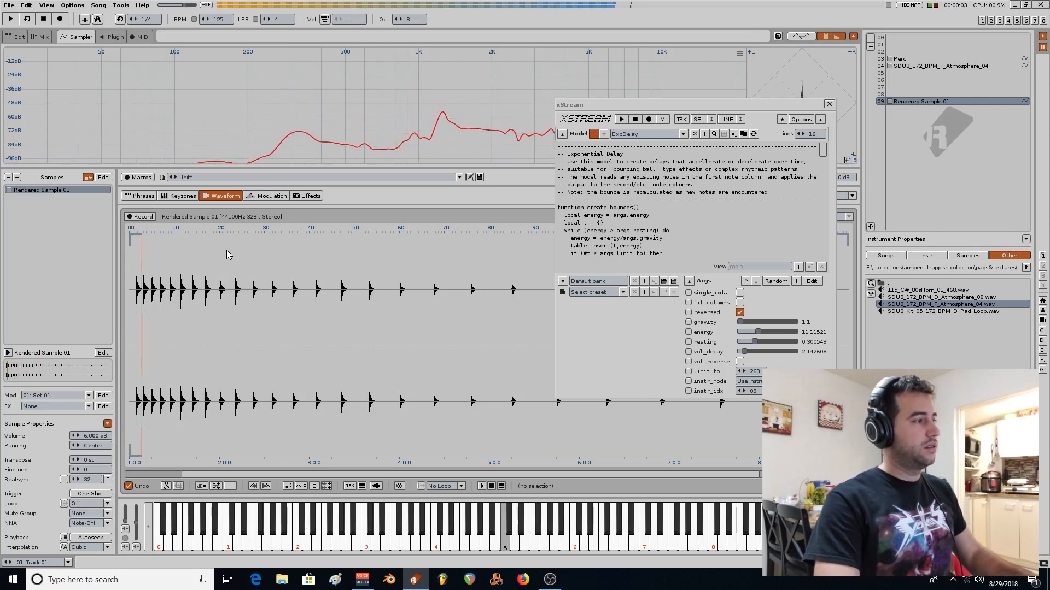
{"action": "key", "text": "z"}
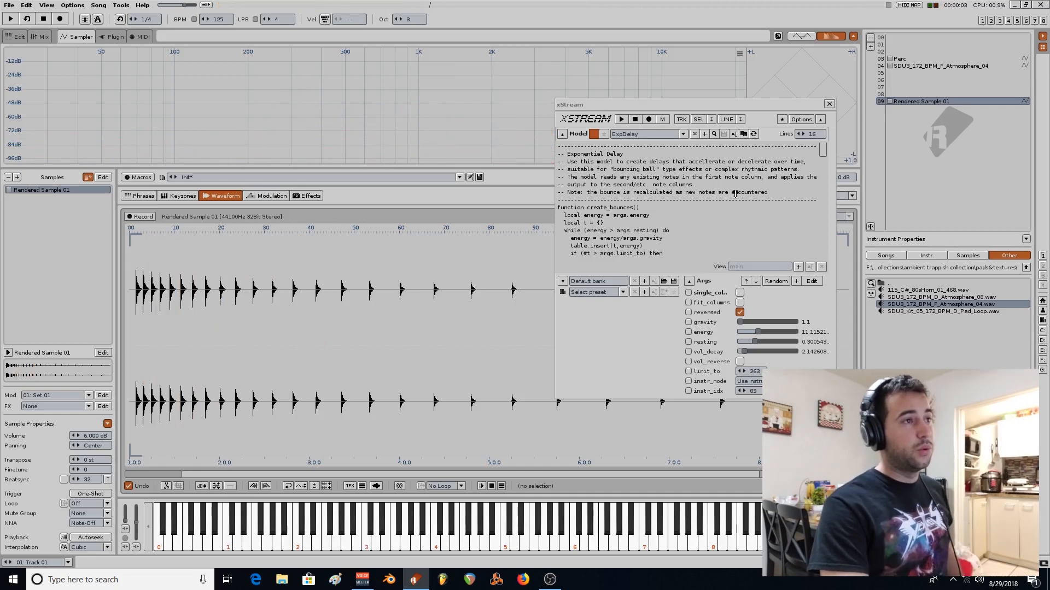
Close the xStream window and show the "LFO exponential automation" pattern in the pattern editor.
{"action": "left_click", "coordinate": [829, 104]}
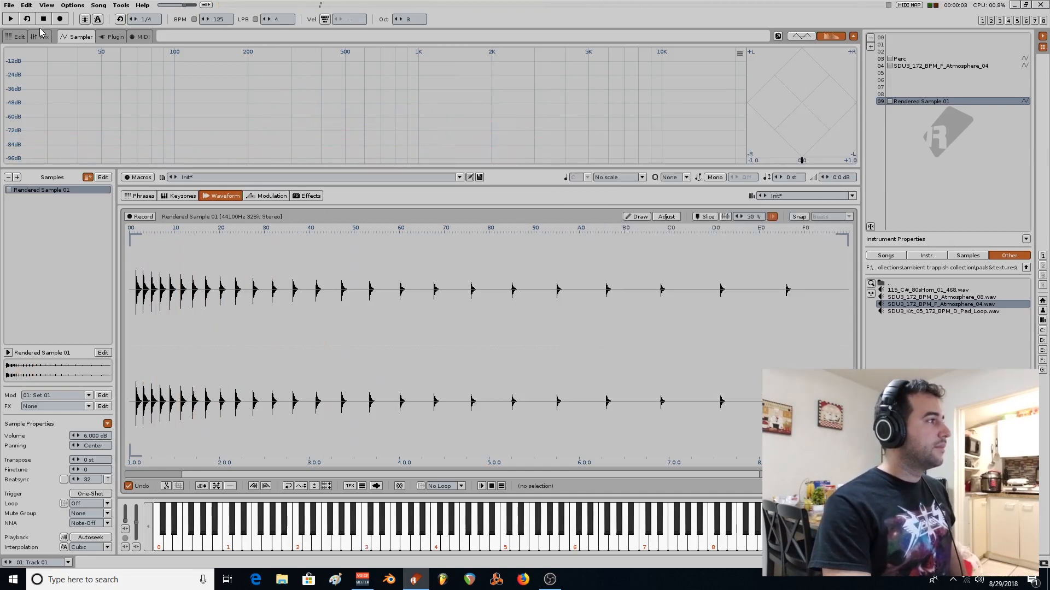
{"action": "left_click", "coordinate": [18, 37]}
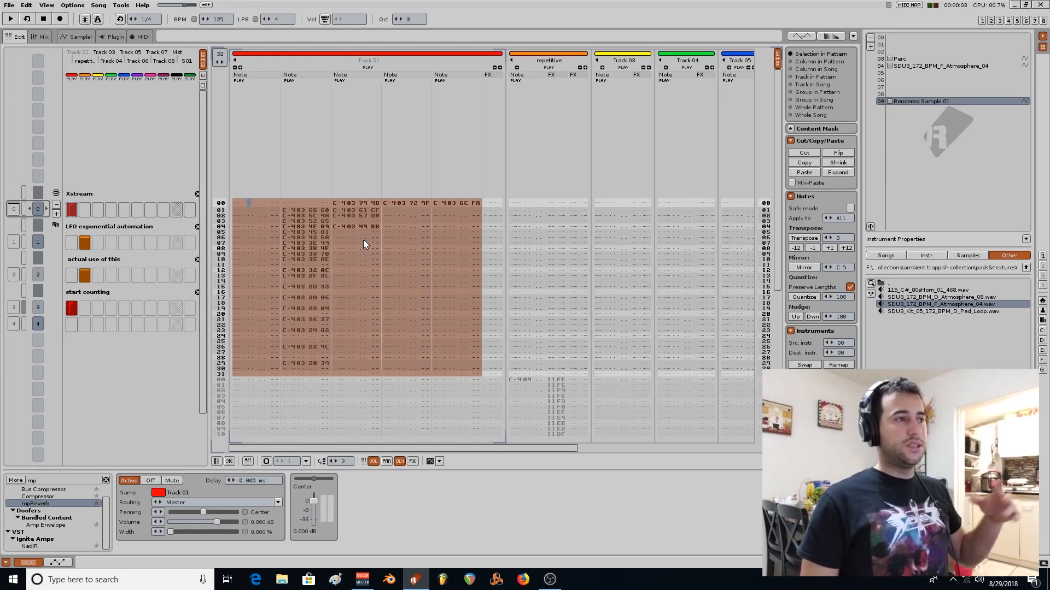
{"action": "left_click", "coordinate": [75, 248]}
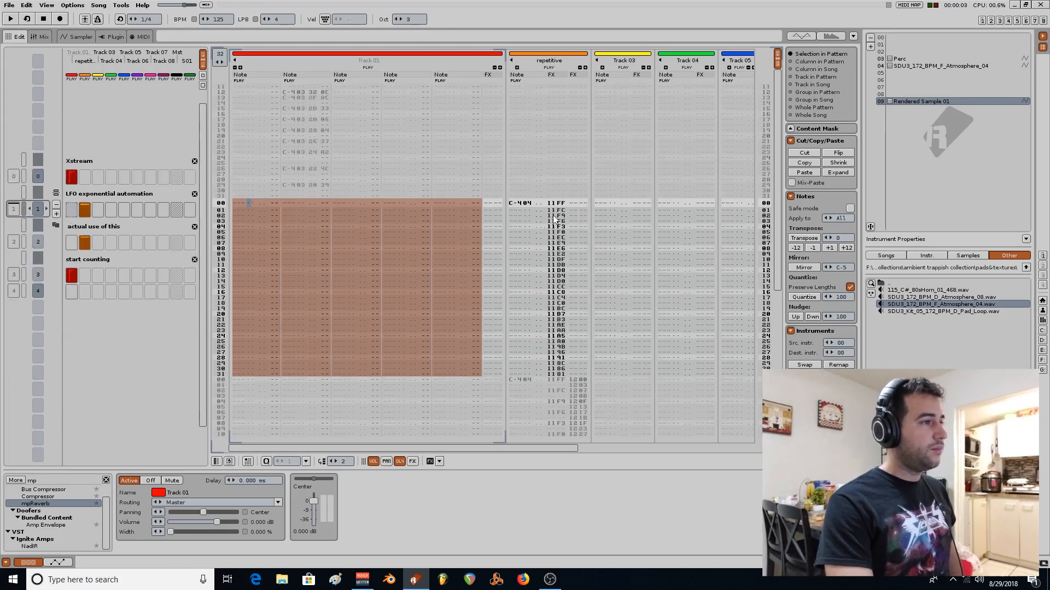
{"action": "scroll", "coordinate": [554, 217], "scroll_direction": "down", "scroll_amount": 1}
{"action": "scroll", "coordinate": [553, 217], "scroll_direction": "up", "scroll_amount": 2}
{"action": "scroll", "coordinate": [528, 213], "scroll_direction": "down", "scroll_amount": 1}
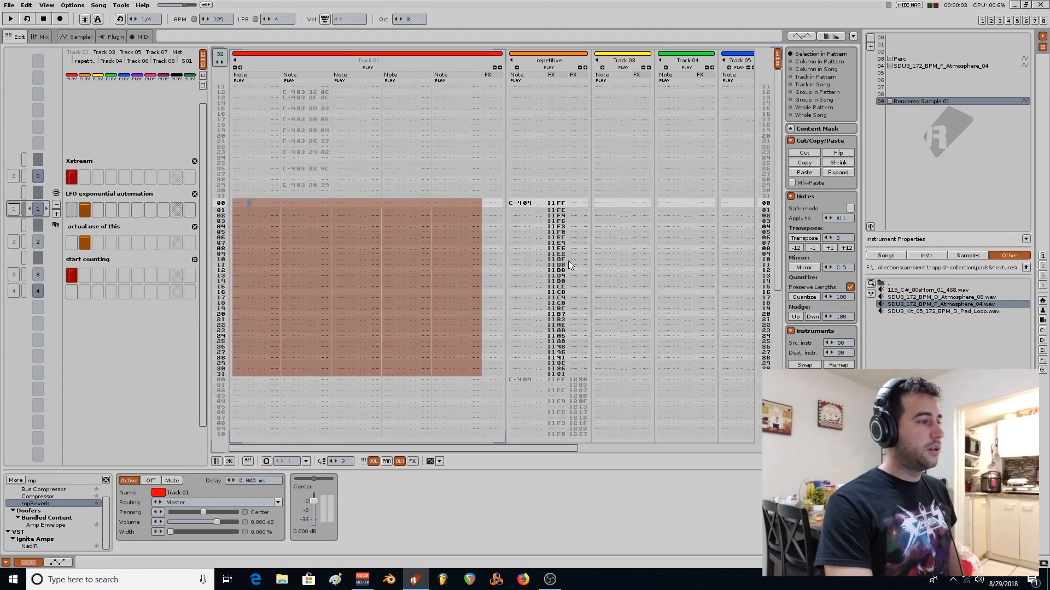
Show the repetitive track's Instr. Macros device, select the SDU3_172_BPM_F_Atmosphere_04 instrument and play the pattern.
{"action": "left_click", "coordinate": [548, 77]}
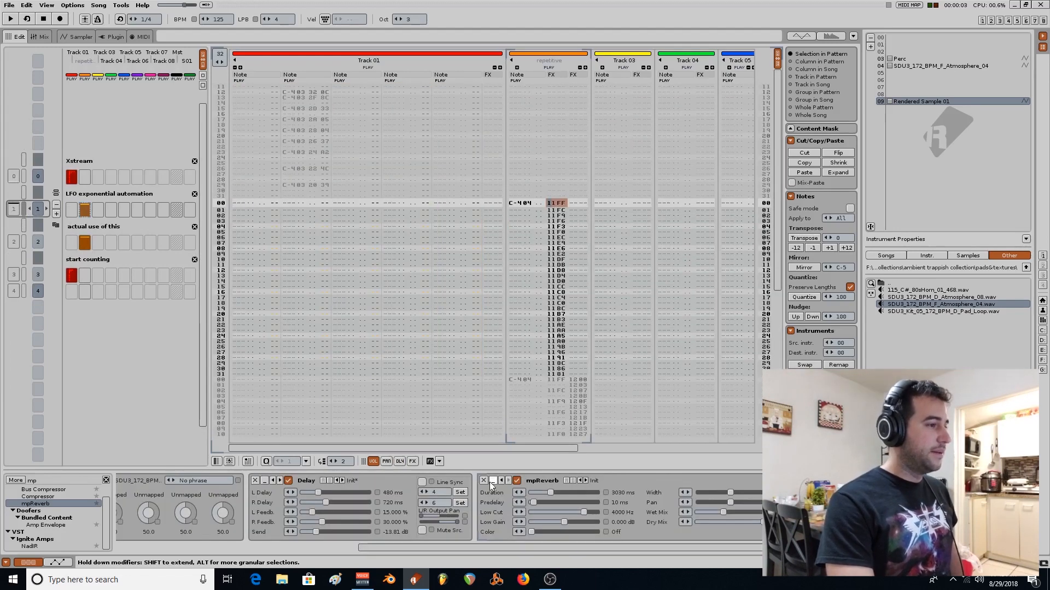
{"action": "left_click_drag", "start_coordinate": [395, 554], "coordinate": [129, 554]}
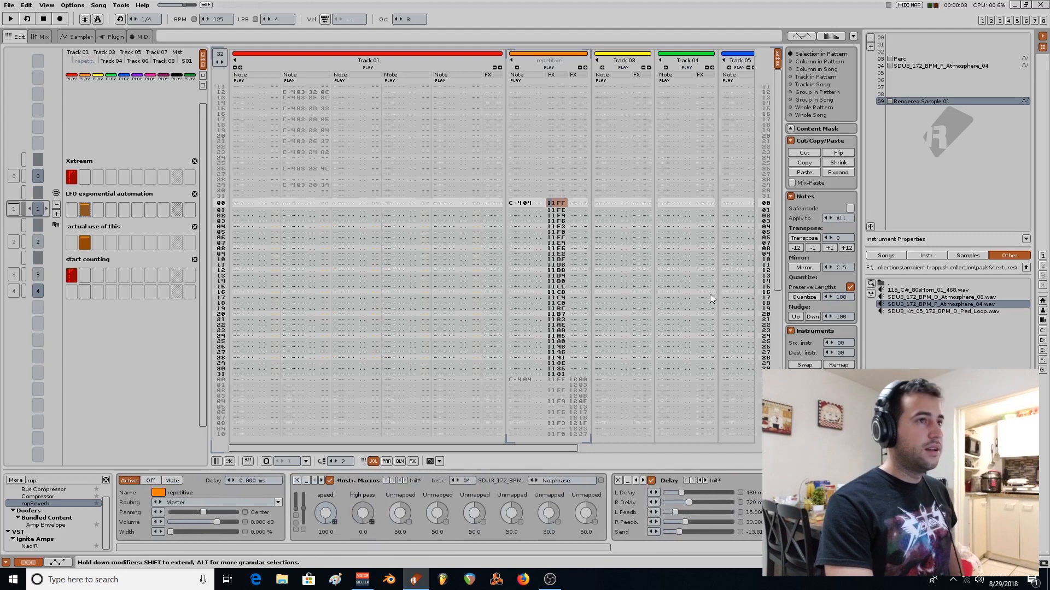
{"action": "left_click", "coordinate": [931, 67]}
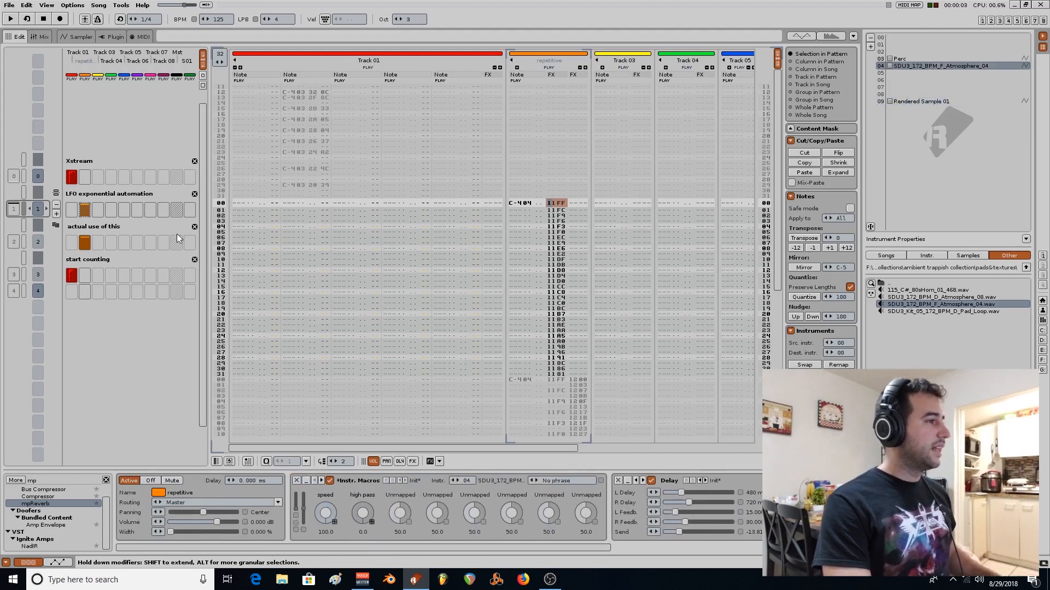
{"action": "key", "text": "space"}
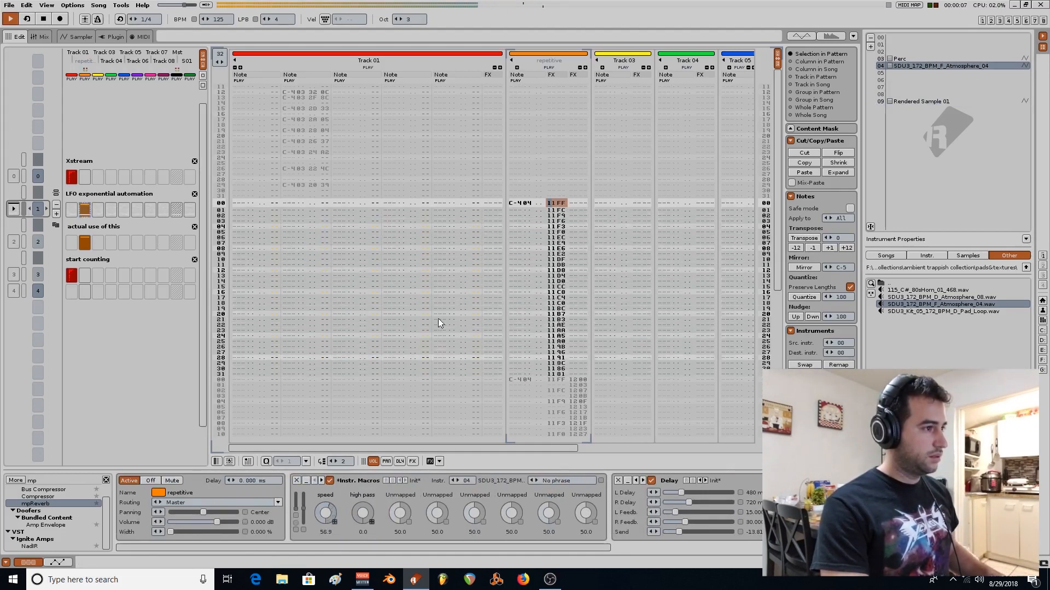
Stop playback and inspect the SDU3_172_BPM_F_Atmosphere_04 instrument's Volume LFO modulation and the parameter mapping of its speed macro.
{"action": "key", "text": "space"}
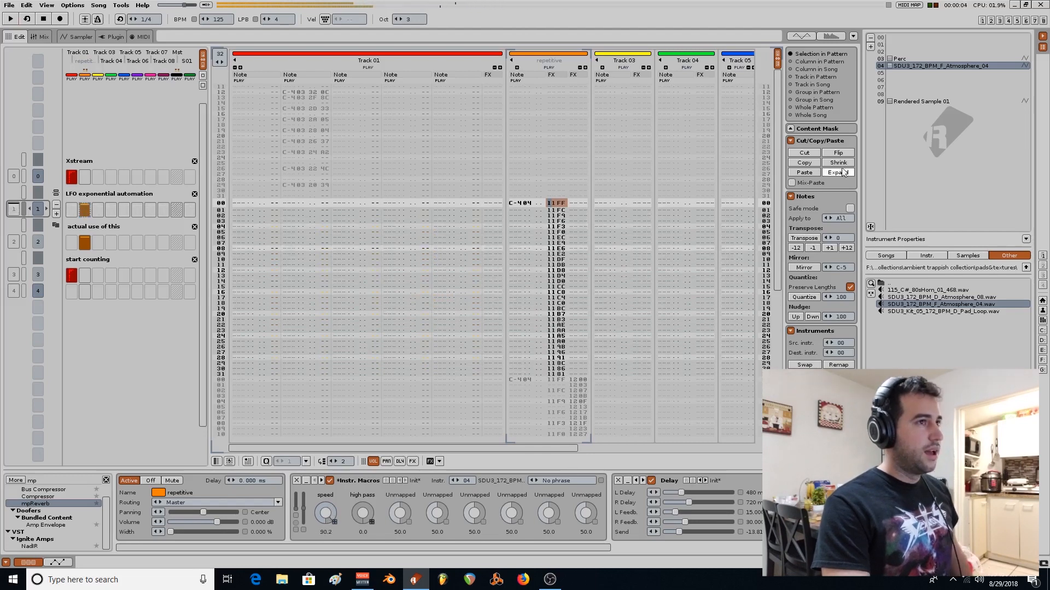
{"action": "double_click", "coordinate": [922, 66]}
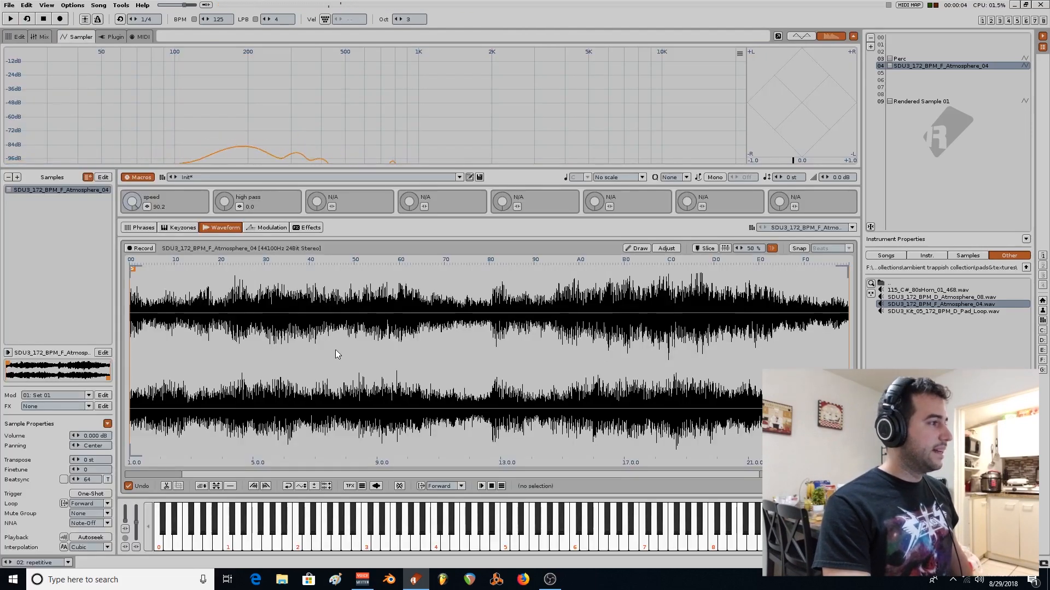
{"action": "left_click", "coordinate": [268, 228]}
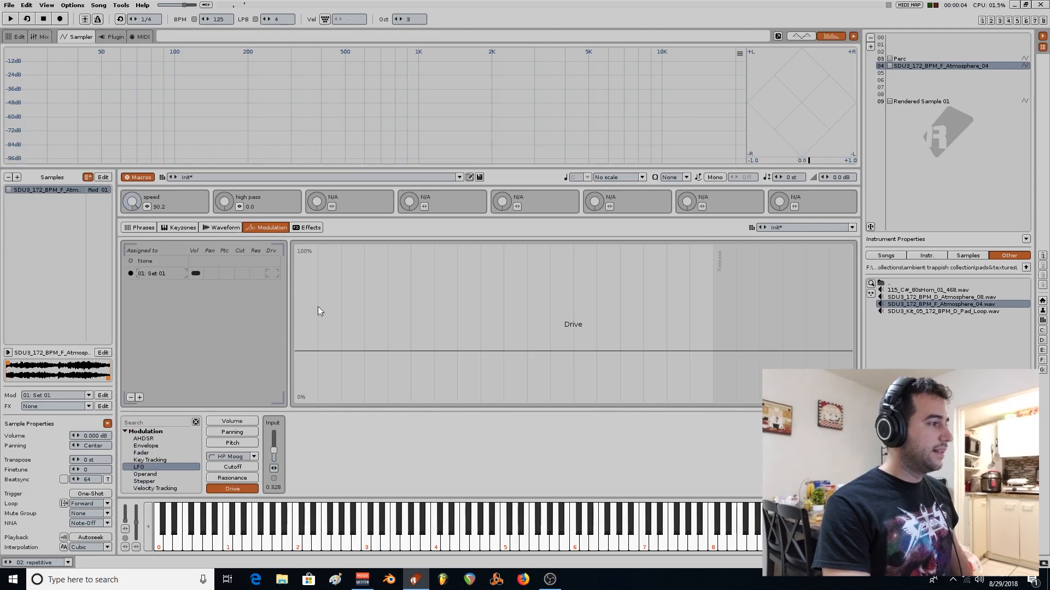
{"action": "left_click", "coordinate": [232, 421]}
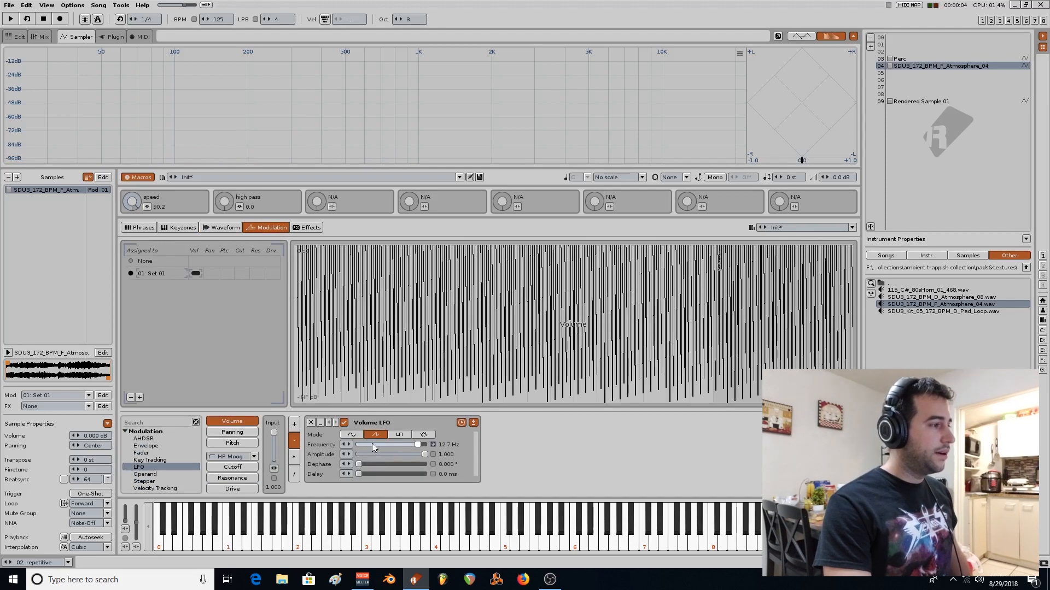
{"action": "left_click", "coordinate": [146, 207]}
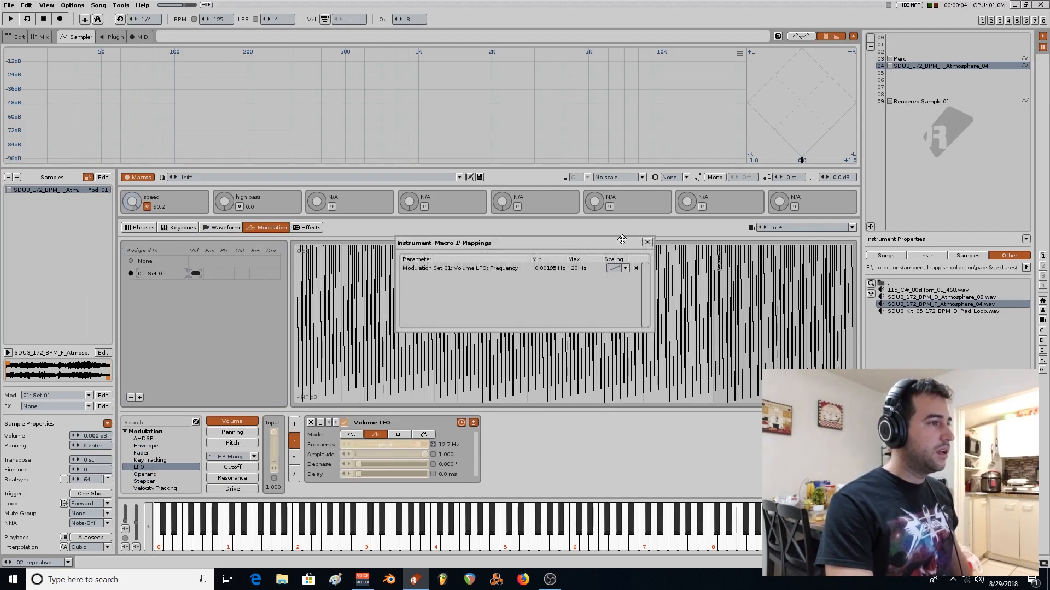
{"action": "left_click", "coordinate": [646, 242]}
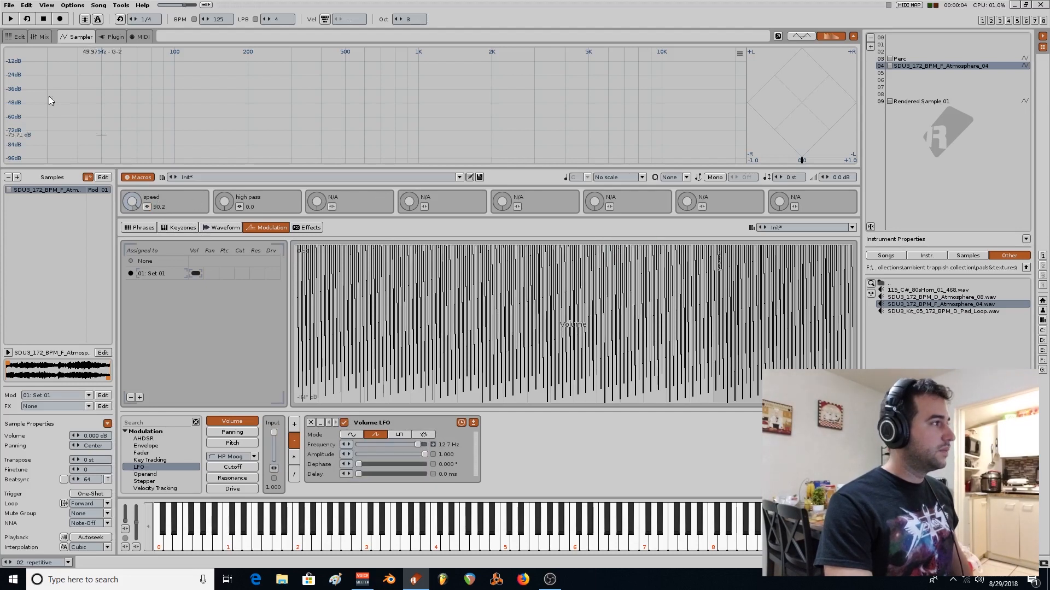
Back in the pattern editor, interpolate the repetitive track's 11xx effect values exponentially over lines 00 to 31 and audition the pattern.
{"action": "left_click", "coordinate": [16, 37]}
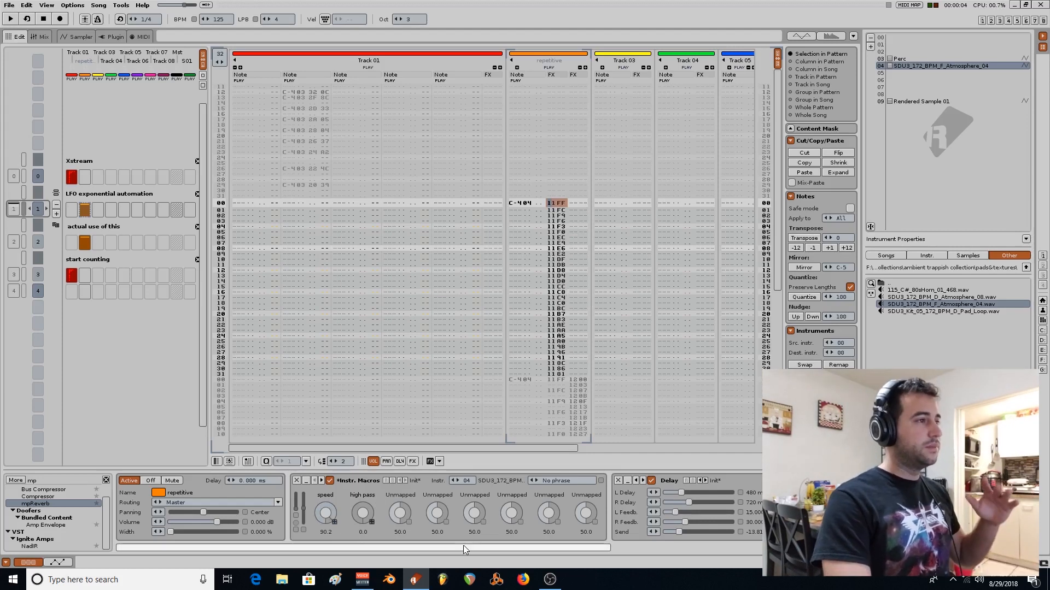
{"action": "left_click", "coordinate": [578, 275]}
{"action": "left_click_drag", "start_coordinate": [552, 204], "coordinate": [557, 393]}
{"action": "right_click", "coordinate": [546, 298]}
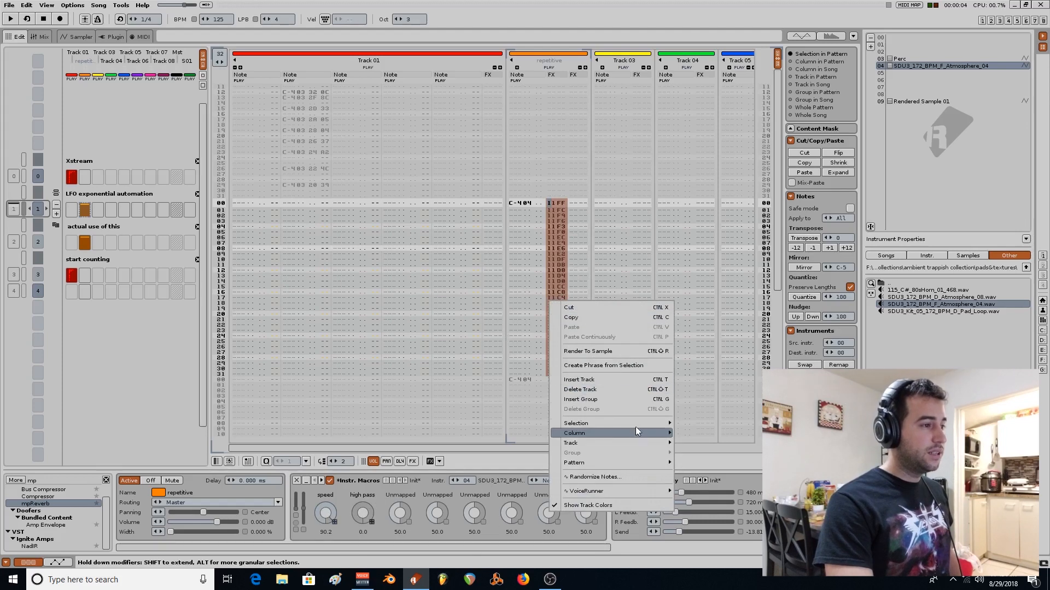
{"action": "mouse_move", "coordinate": [638, 419]}
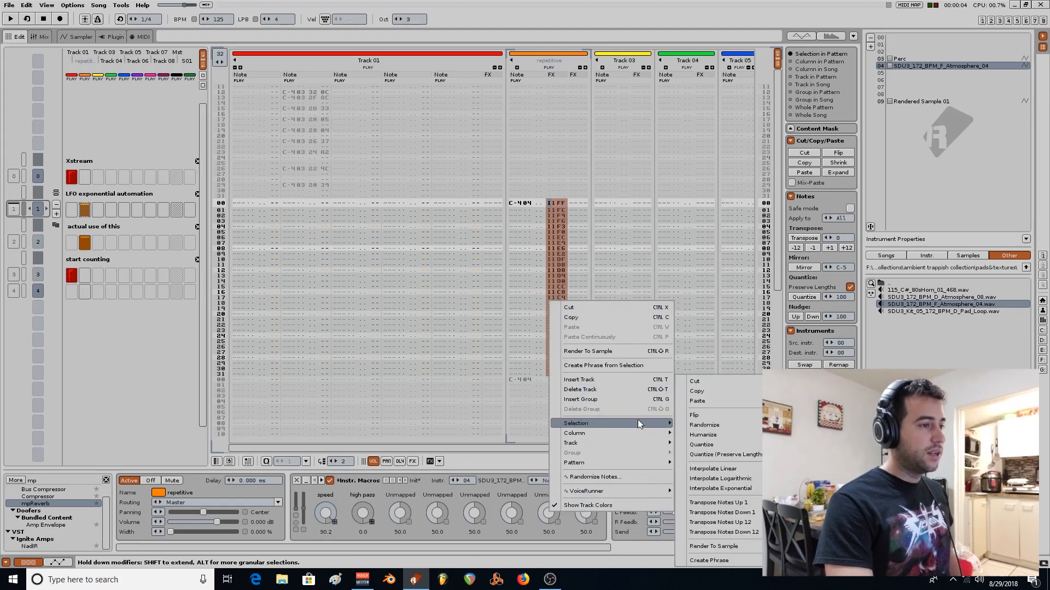
{"action": "left_click", "coordinate": [754, 489]}
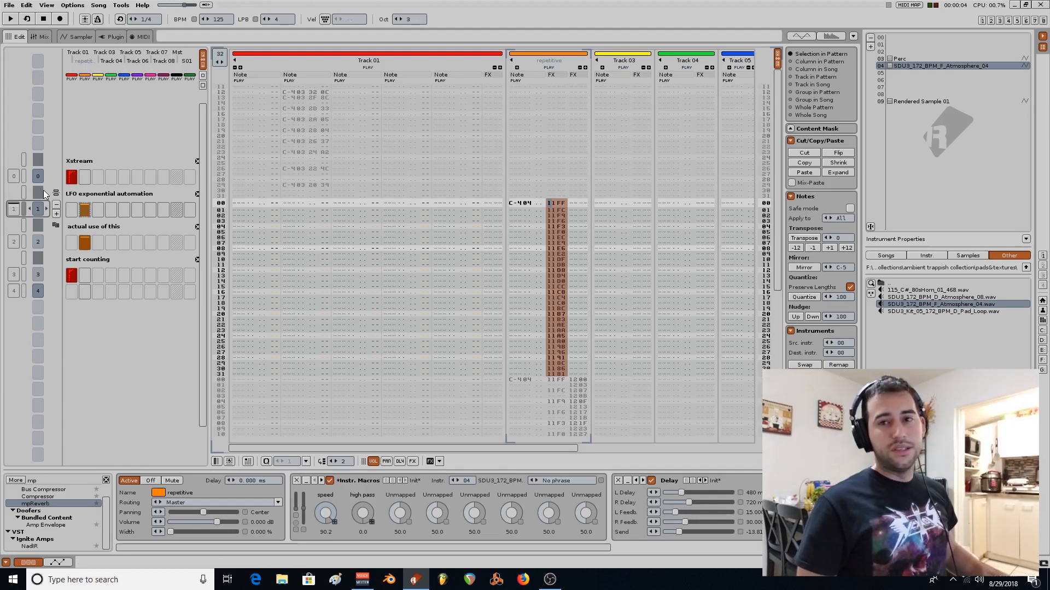
{"action": "key", "text": "space"}
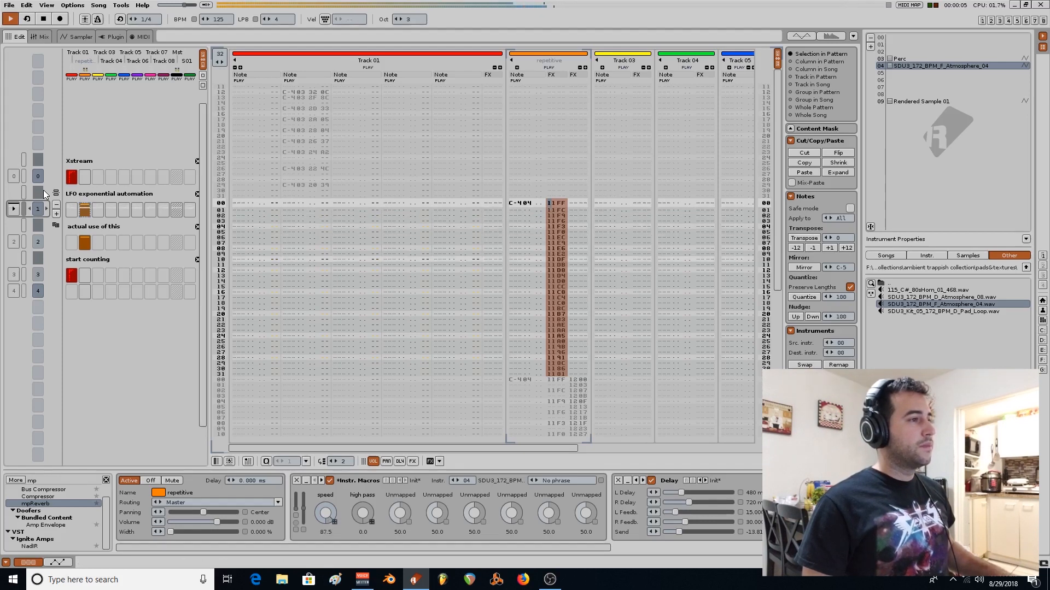
{"action": "key", "text": "space"}
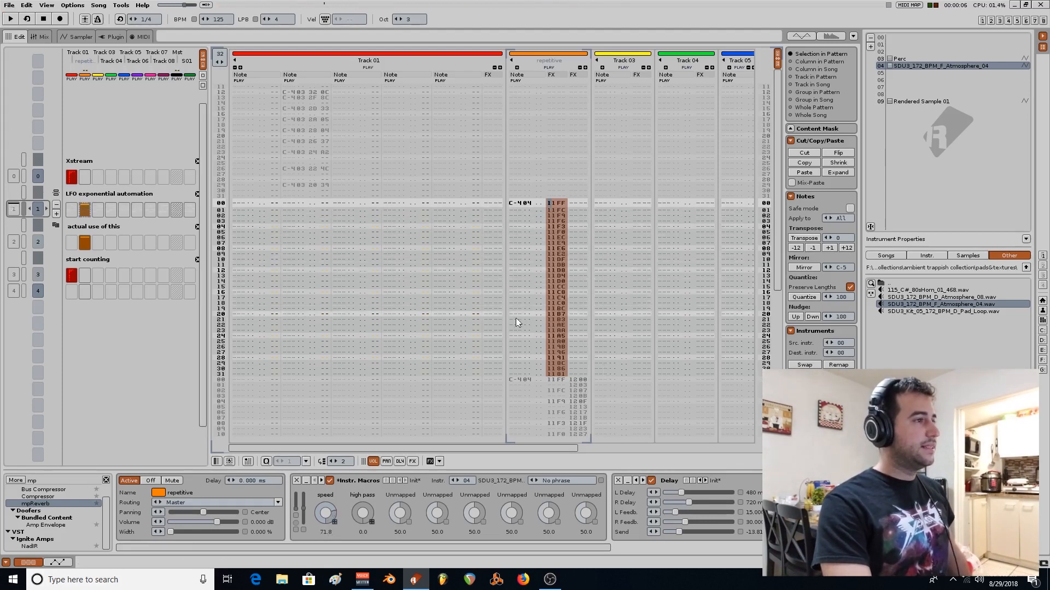
Show the "actual use of this" pattern and compare its two effect columns on the repetitive track with the preceding pattern.
{"action": "left_click", "coordinate": [100, 223]}
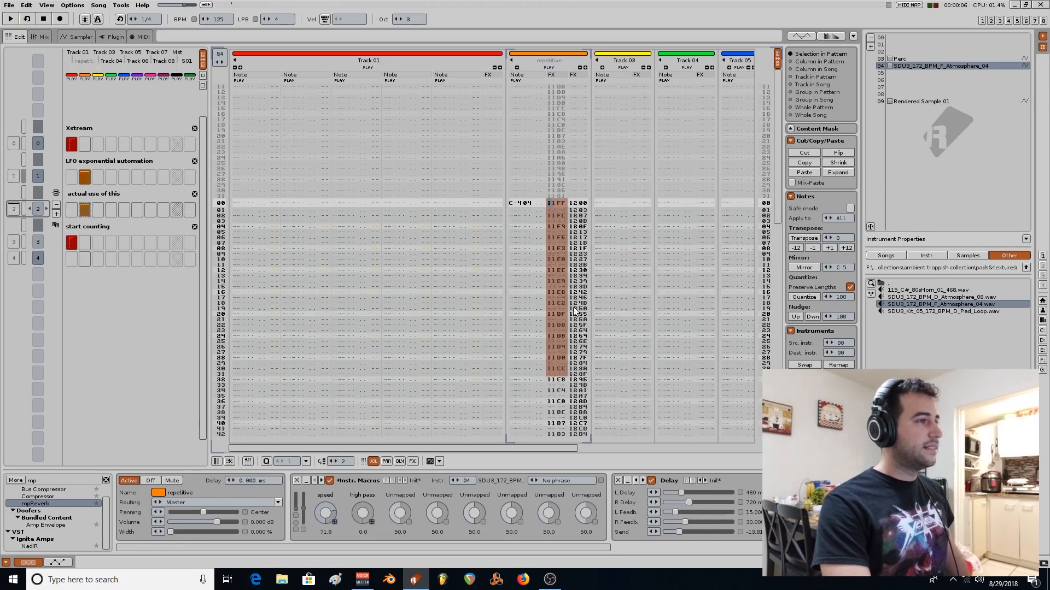
{"action": "left_click", "coordinate": [510, 275]}
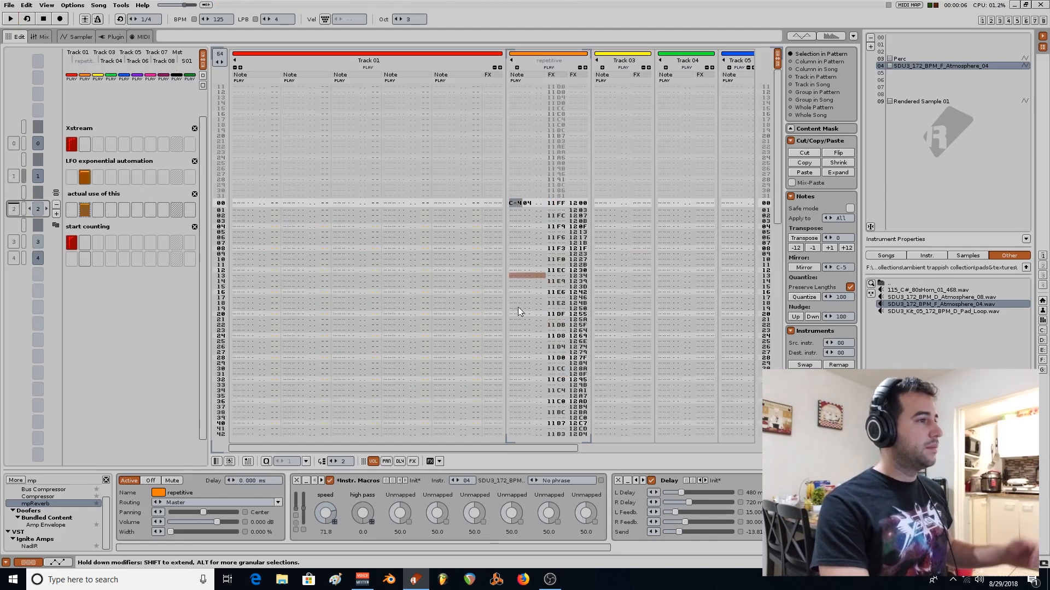
{"action": "scroll", "coordinate": [549, 237], "scroll_direction": "down", "scroll_amount": 1}
{"action": "scroll", "coordinate": [134, 209], "scroll_direction": "up", "scroll_amount": 1}
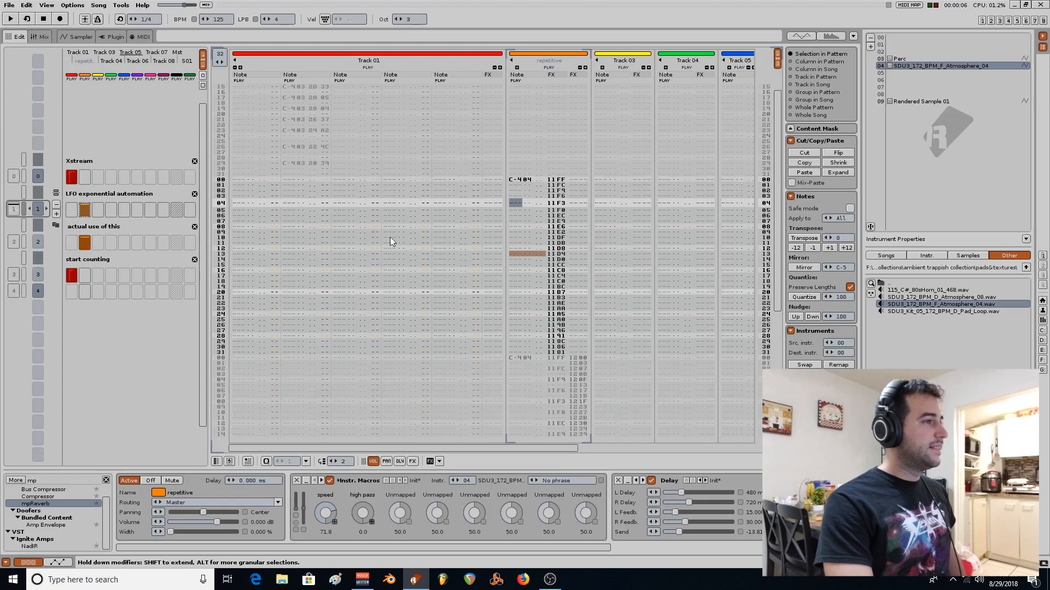
{"action": "scroll", "coordinate": [162, 227], "scroll_direction": "down", "scroll_amount": 1}
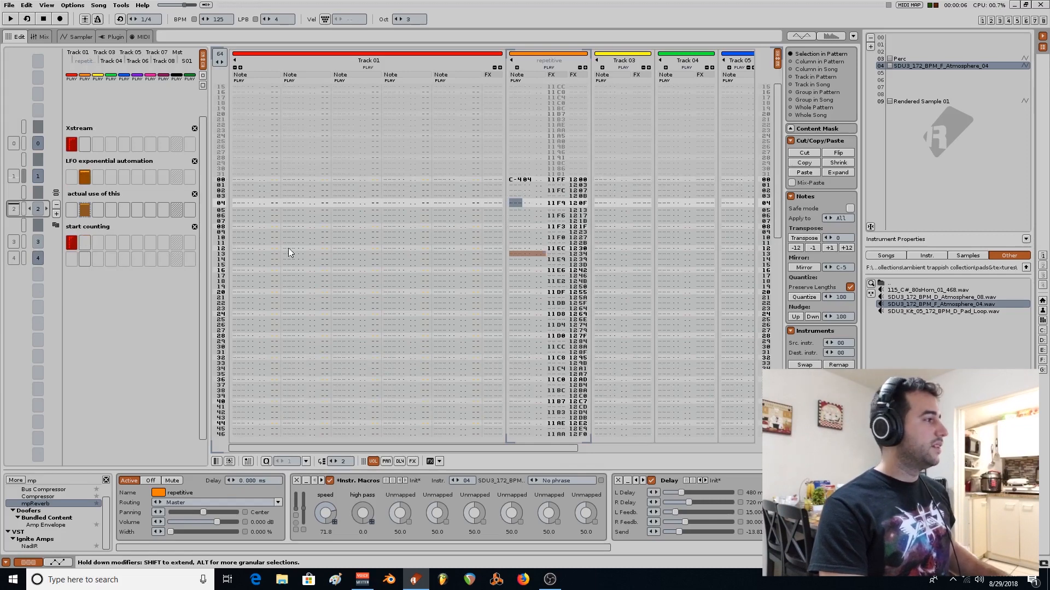
Play the "actual use of this" pattern twice, stopping playback each time, and return to the pattern's upper lines.
{"action": "key", "text": "space"}
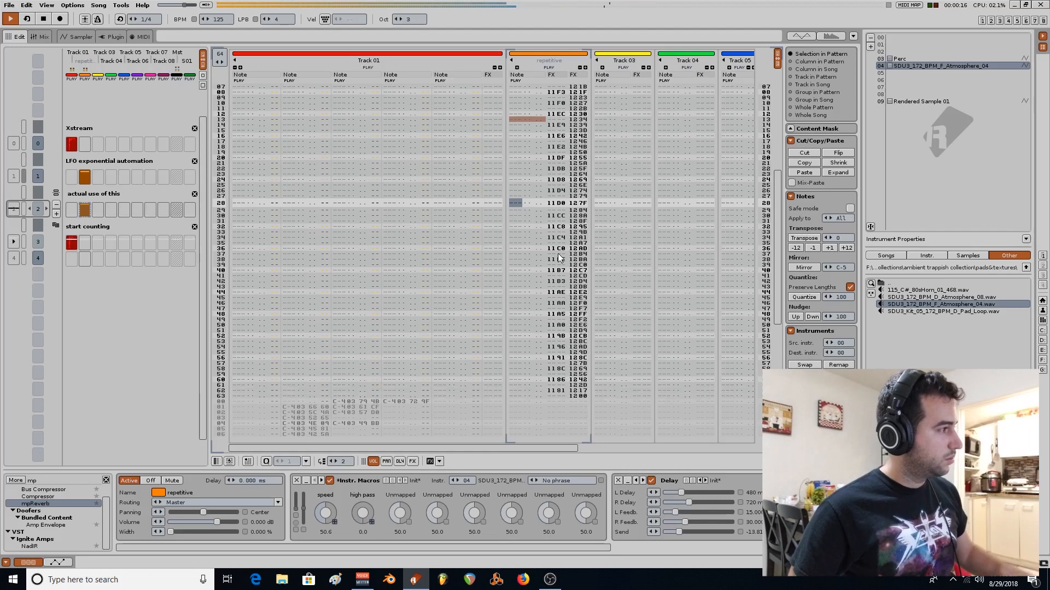
{"action": "key", "text": "space"}
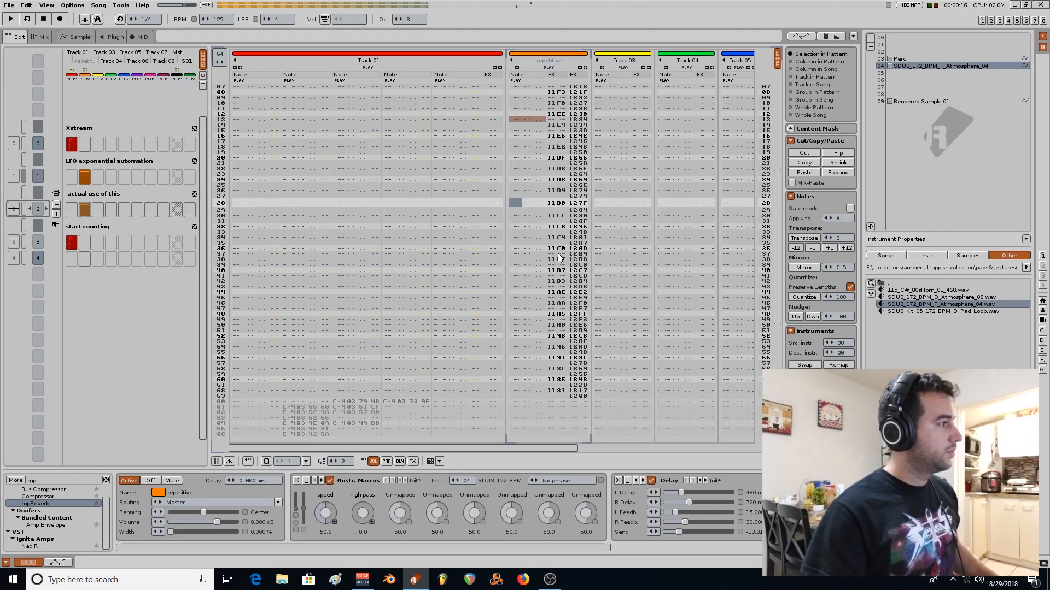
{"action": "left_click", "coordinate": [23, 210]}
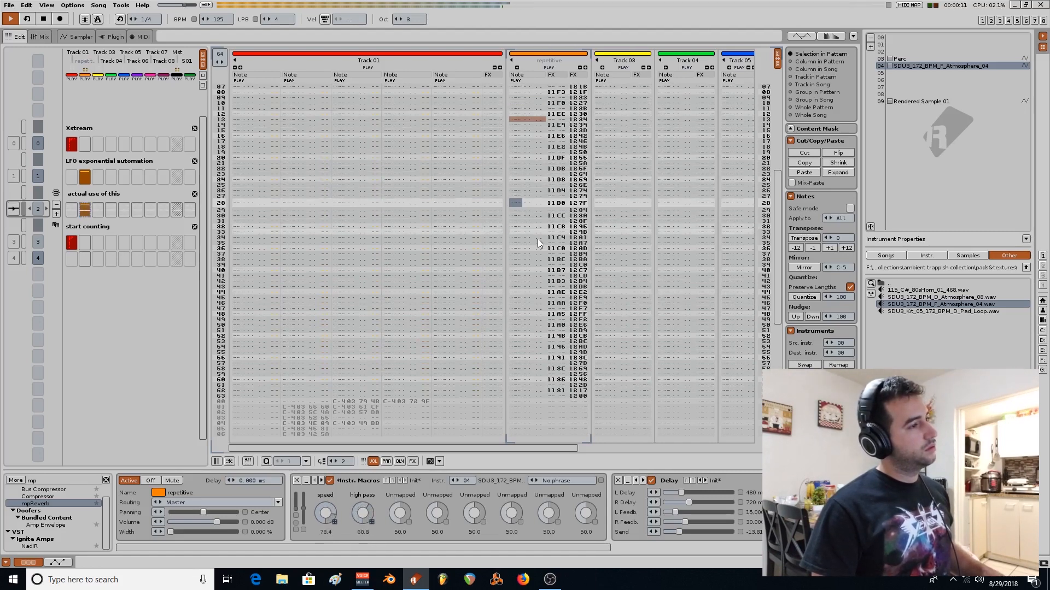
{"action": "key", "text": "space"}
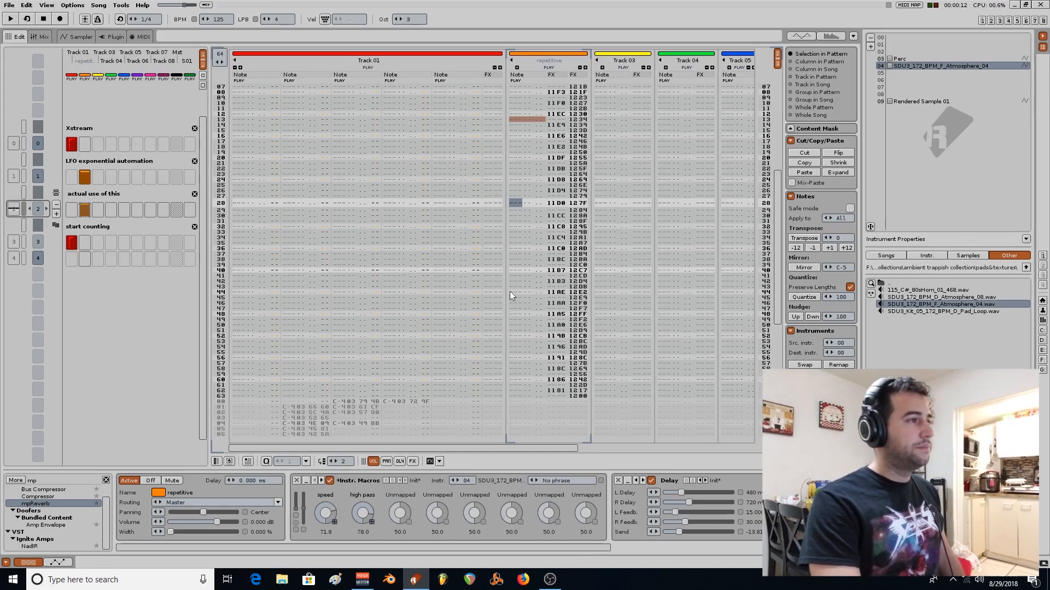
{"action": "scroll", "coordinate": [534, 334], "scroll_direction": "up", "scroll_amount": 5}
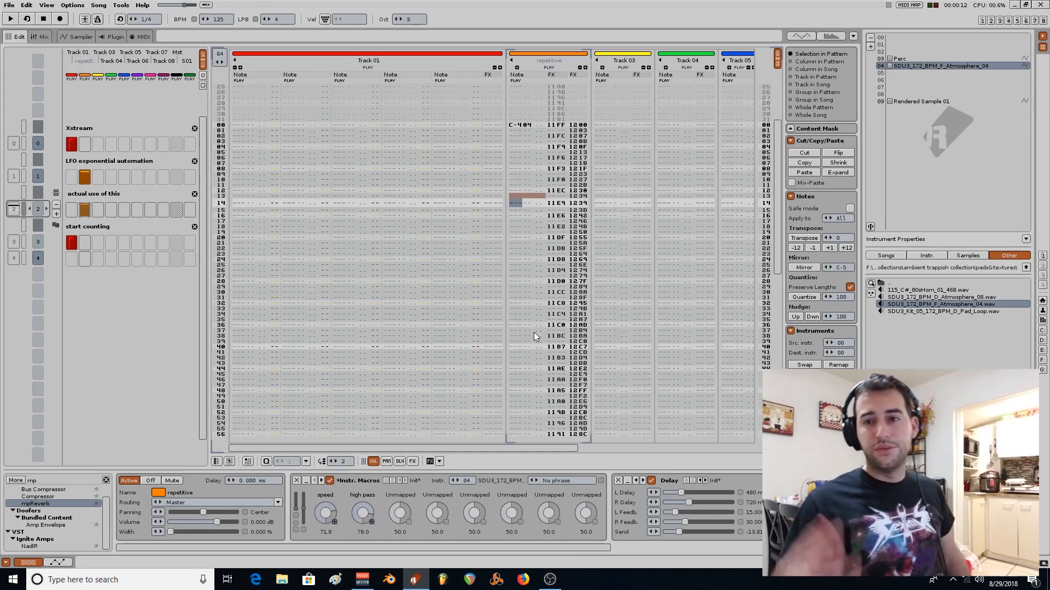